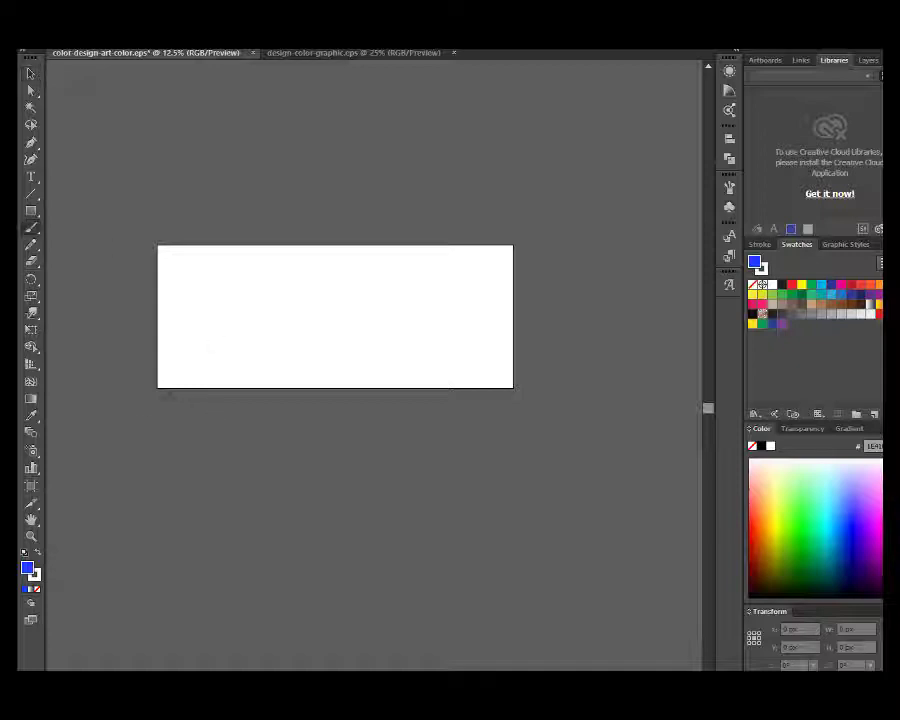
Turn the first curve's fill into a pink stroke, add a green freehand curve, and select both.
left_click(507, 231)
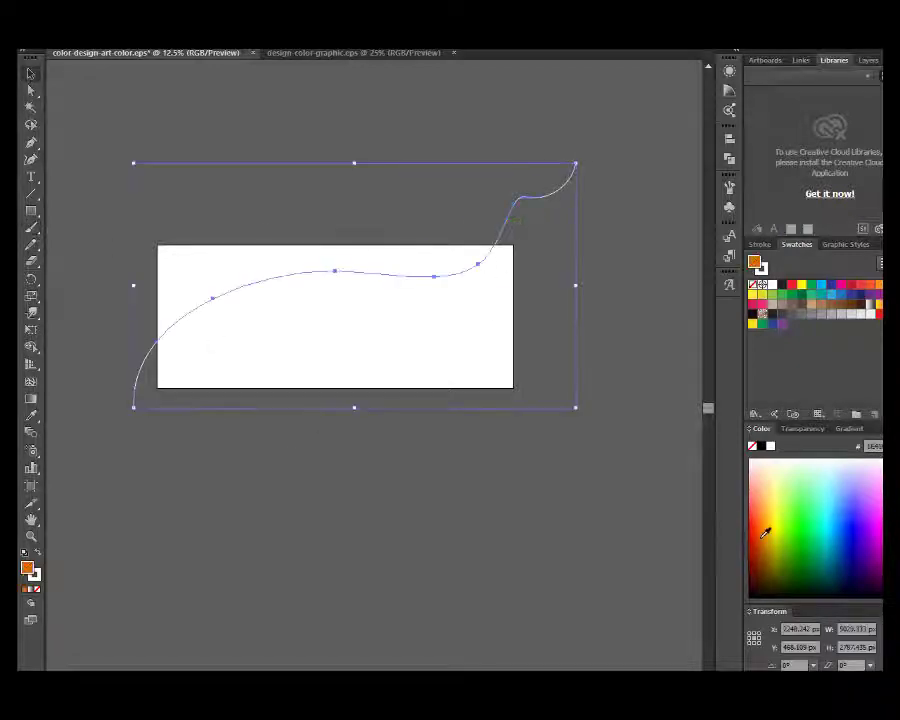
key("shift+x")
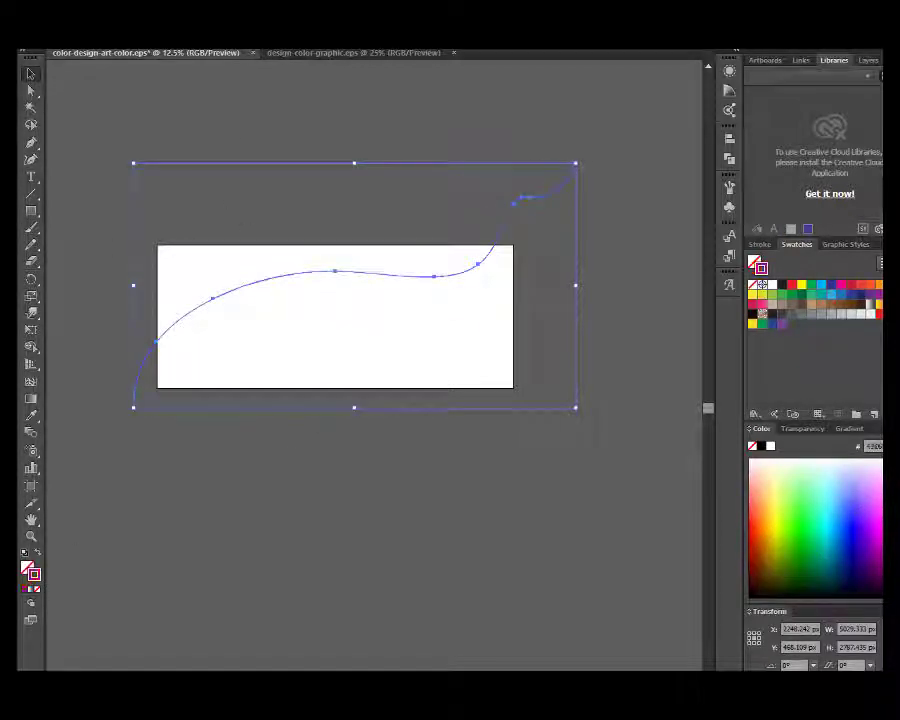
left_click(31, 226)
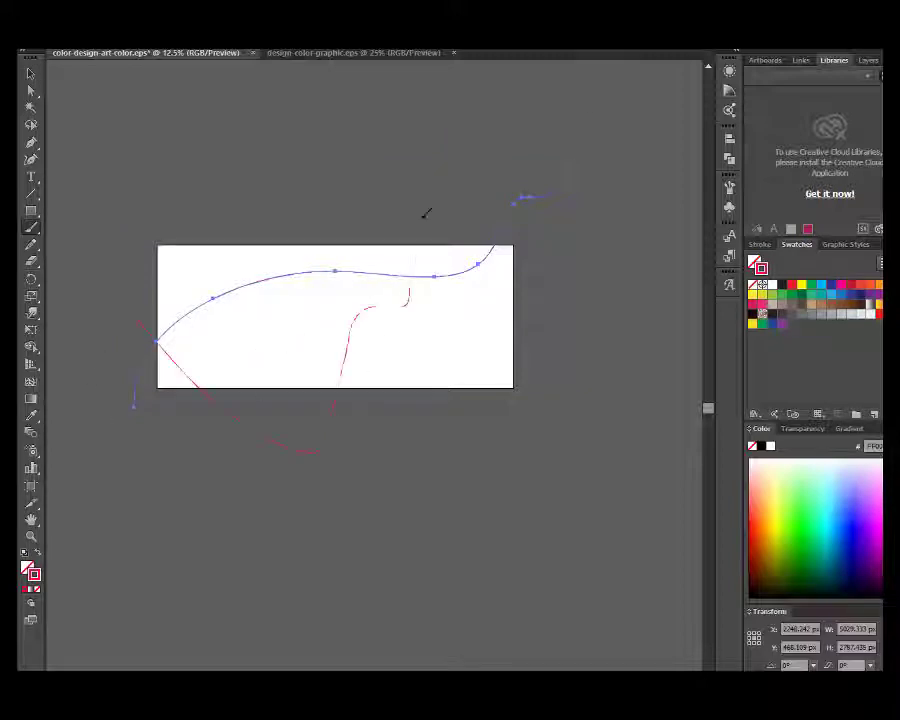
key("ctrl+shift+a")
key("ctrl+a")
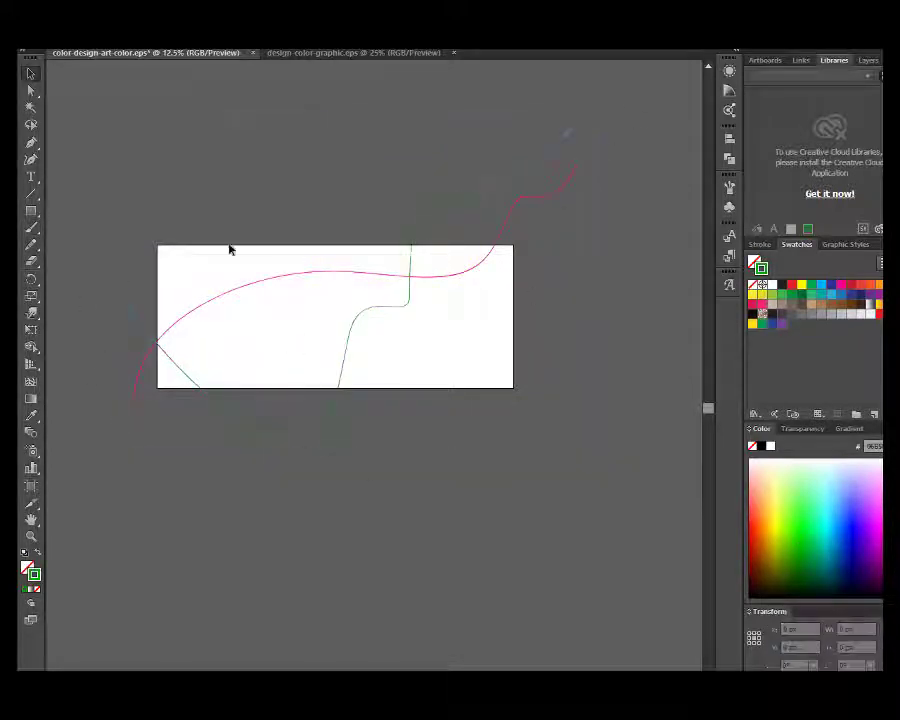
left_click(112, 40)
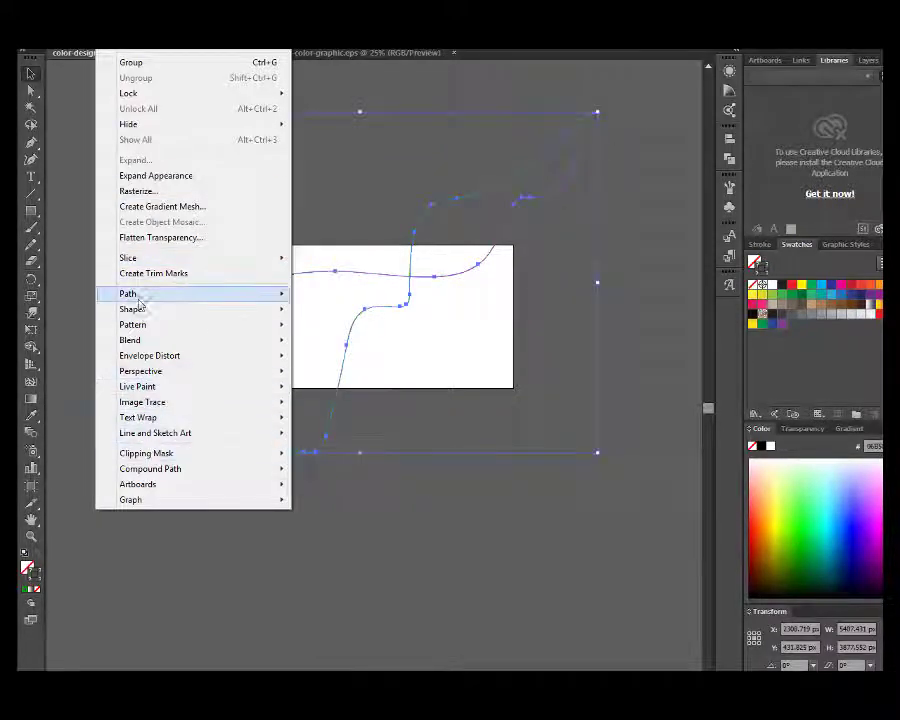
Blend the pink and green curves using Specified Steps blend options.
left_click(320, 374)
left_click_drag(360, 451, 617, 216)
left_click(536, 260)
left_click(515, 278)
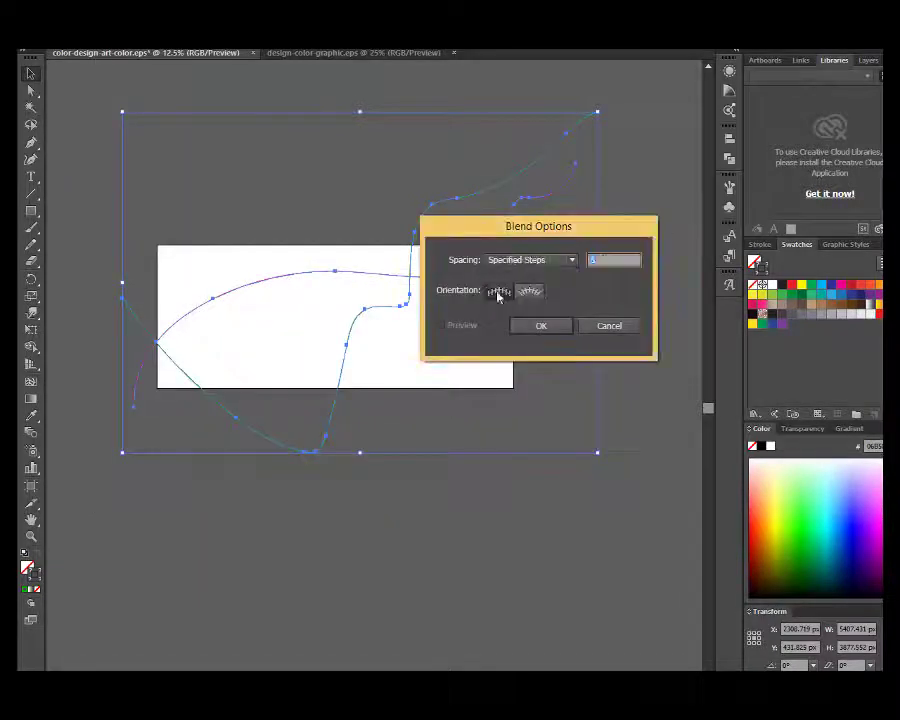
left_click(540, 326)
left_click(112, 40)
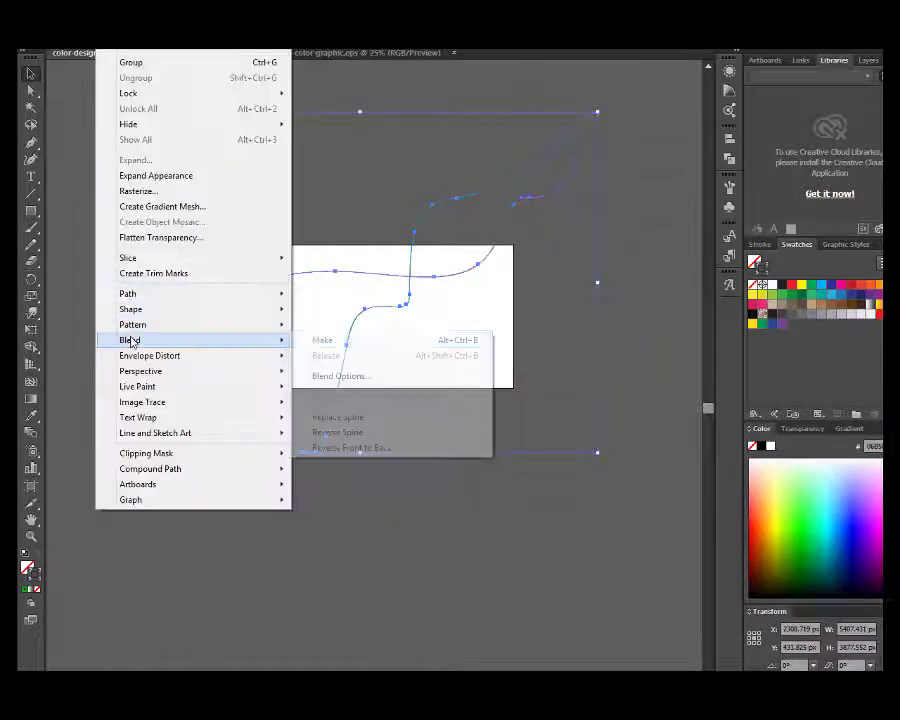
left_click(321, 340)
Enlarge the wave and put a dark navy rectangle behind it.
left_click_drag(578, 496, 576, 565)
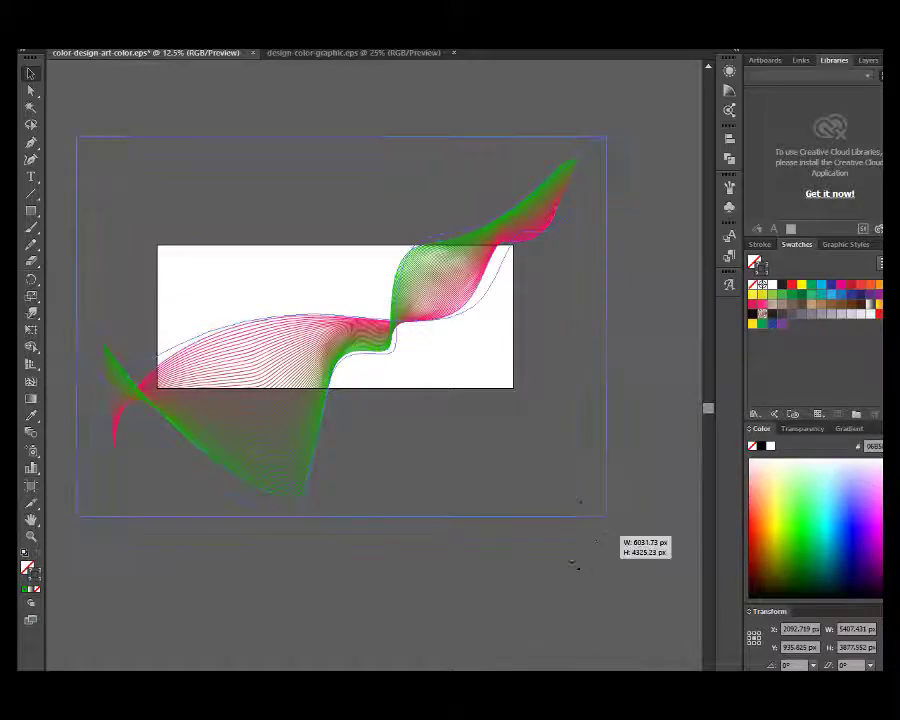
left_click(376, 499)
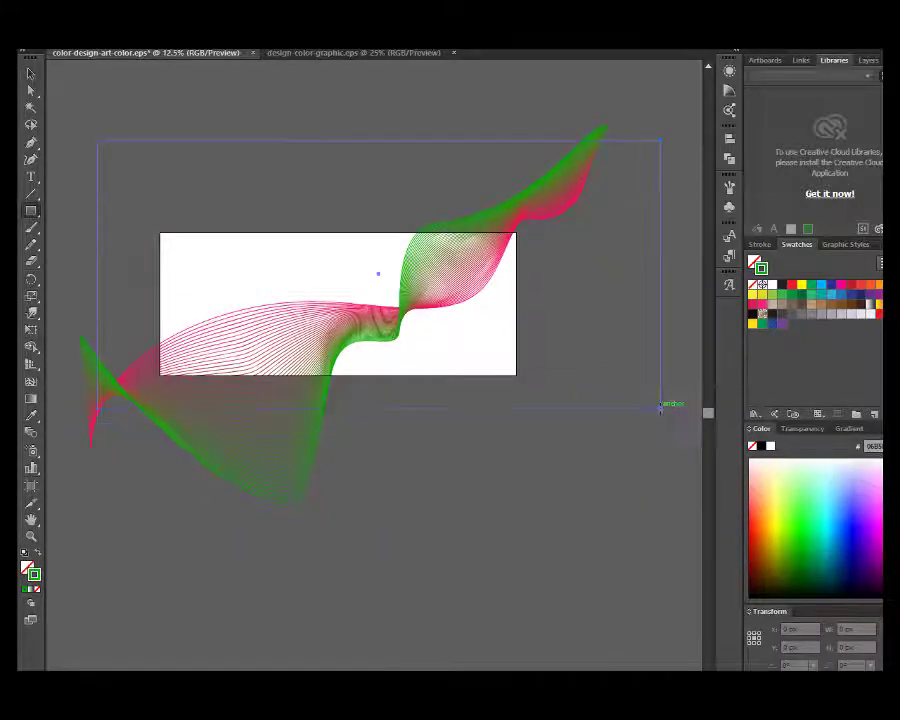
left_click(660, 406)
left_click(778, 574)
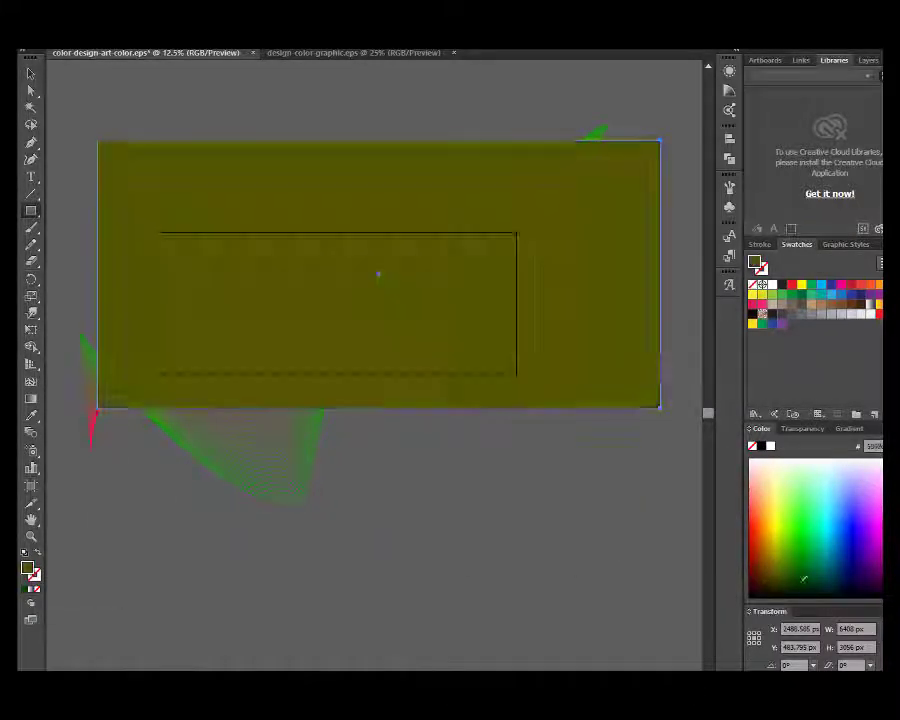
right_click(480, 303)
left_click(680, 556)
left_click(848, 572)
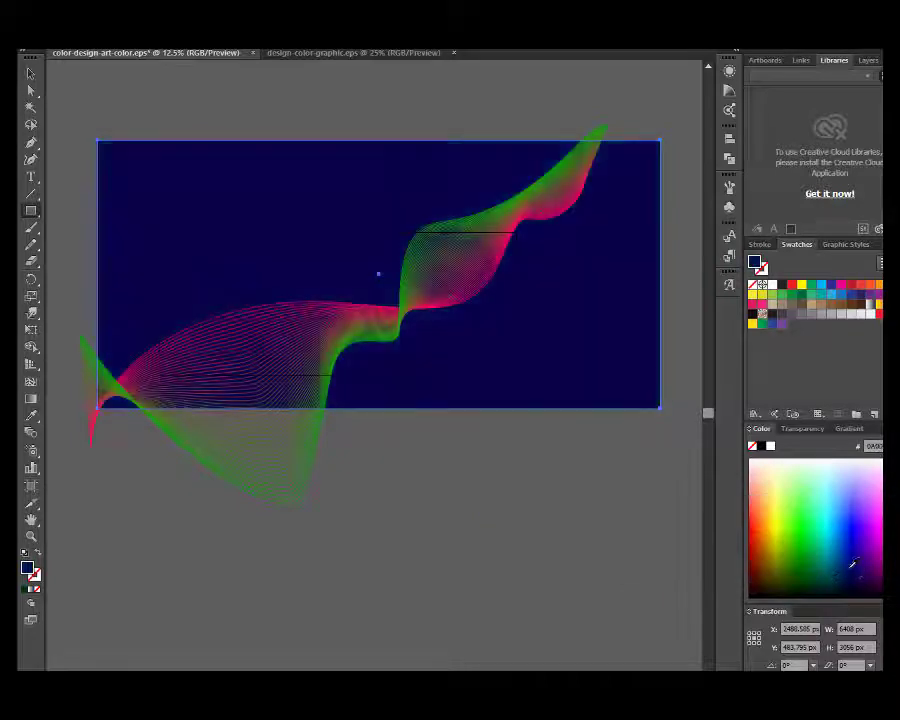
Rotate a copy of the wave and set its blending mode to Screen.
left_click(304, 380)
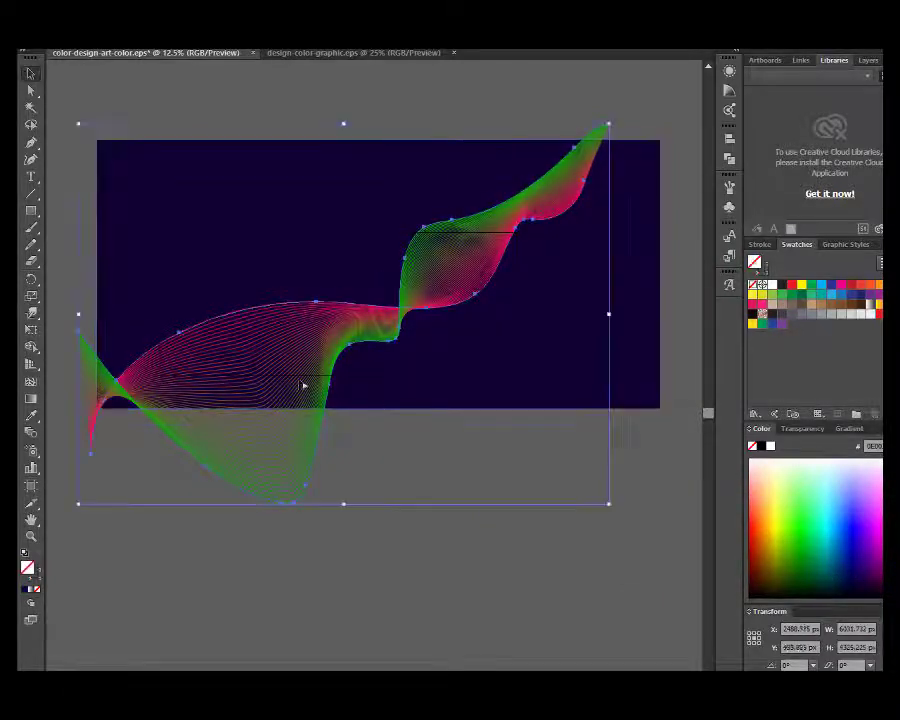
left_click_drag(647, 438, 168, 187)
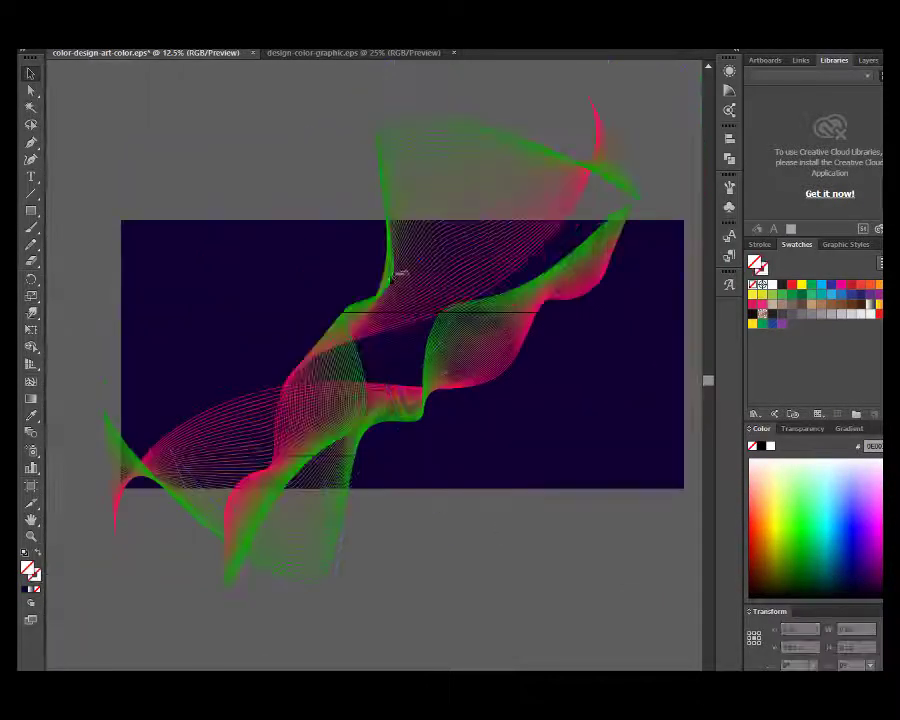
left_click_drag(498, 533, 568, 456)
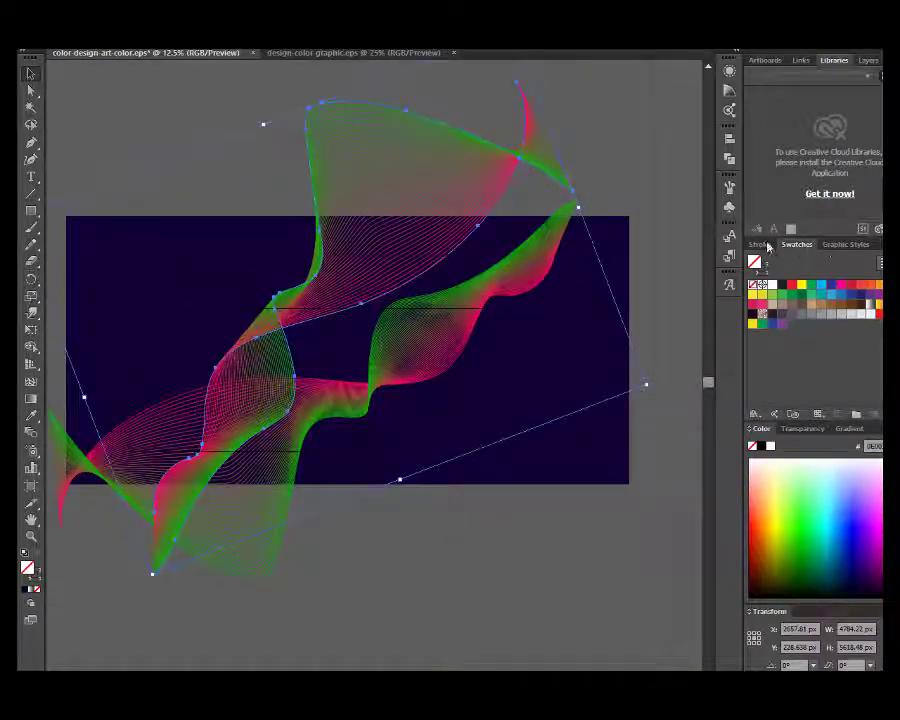
left_click(801, 429)
left_click(779, 541)
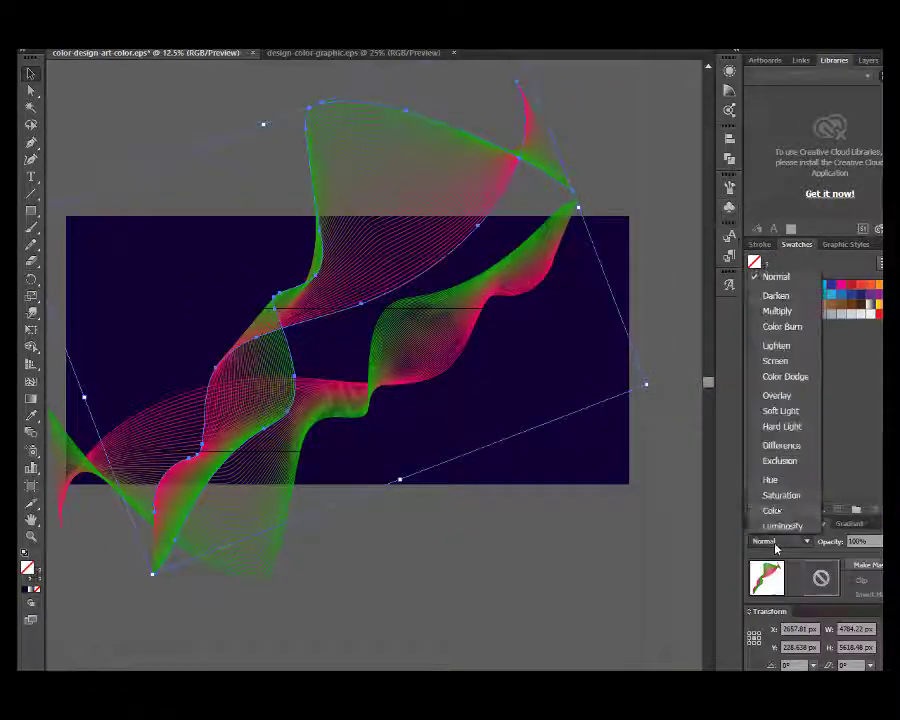
left_click(773, 394)
left_click(779, 541)
left_click(773, 394)
left_click(779, 541)
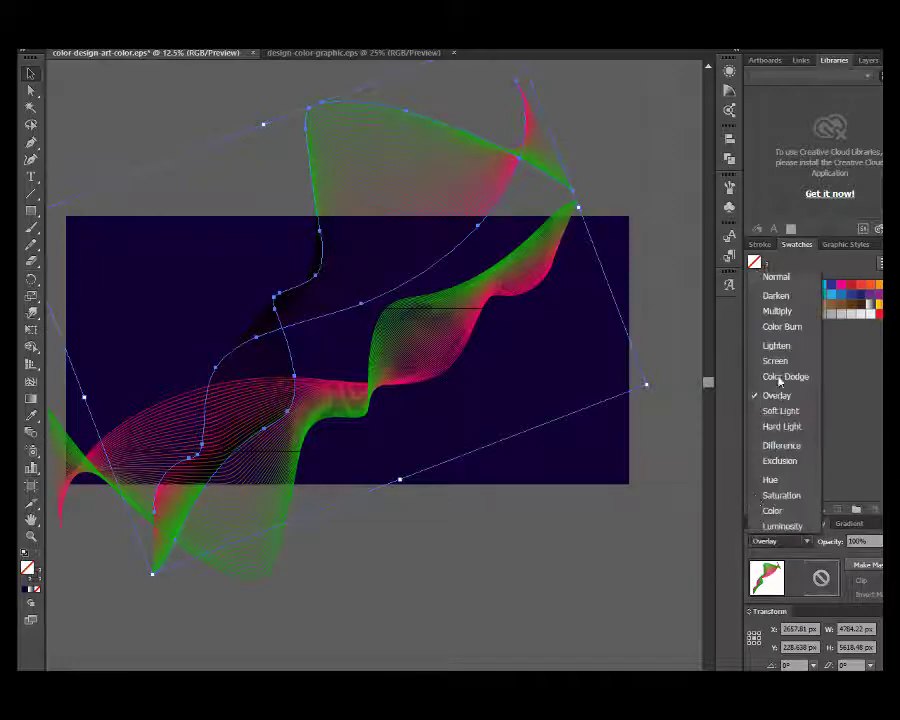
left_click(775, 358)
Drag the rotated wave right so it crosses the first wave.
left_click_drag(300, 365, 477, 365)
left_click_drag(313, 387, 563, 340)
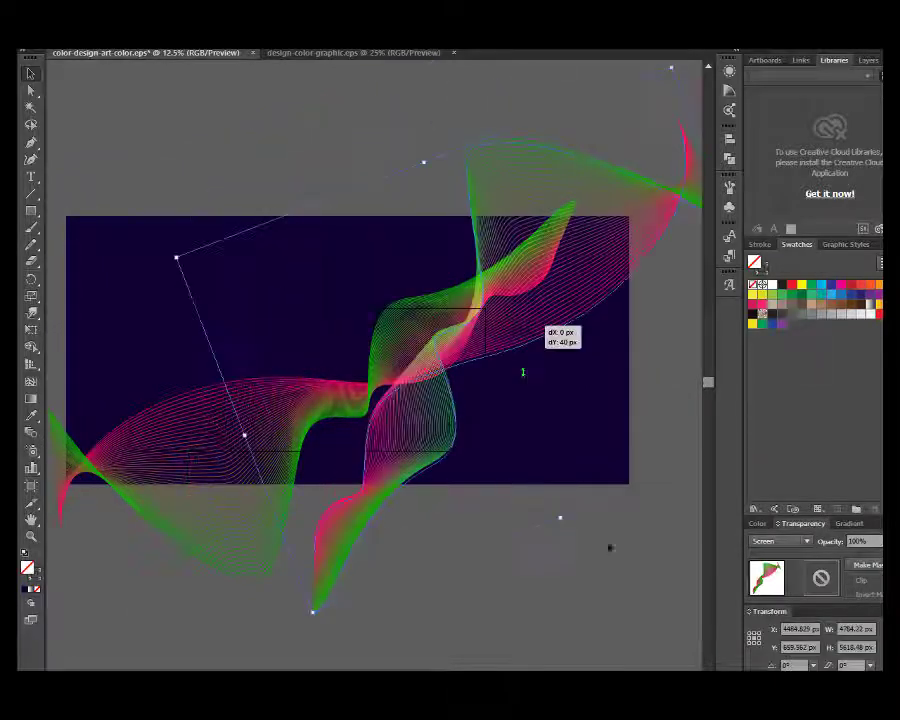
left_click_drag(562, 537, 582, 545)
Color the Greeting Card title pale green, enlarge it and move it up-right.
left_click(540, 407)
type("Greeting Card")
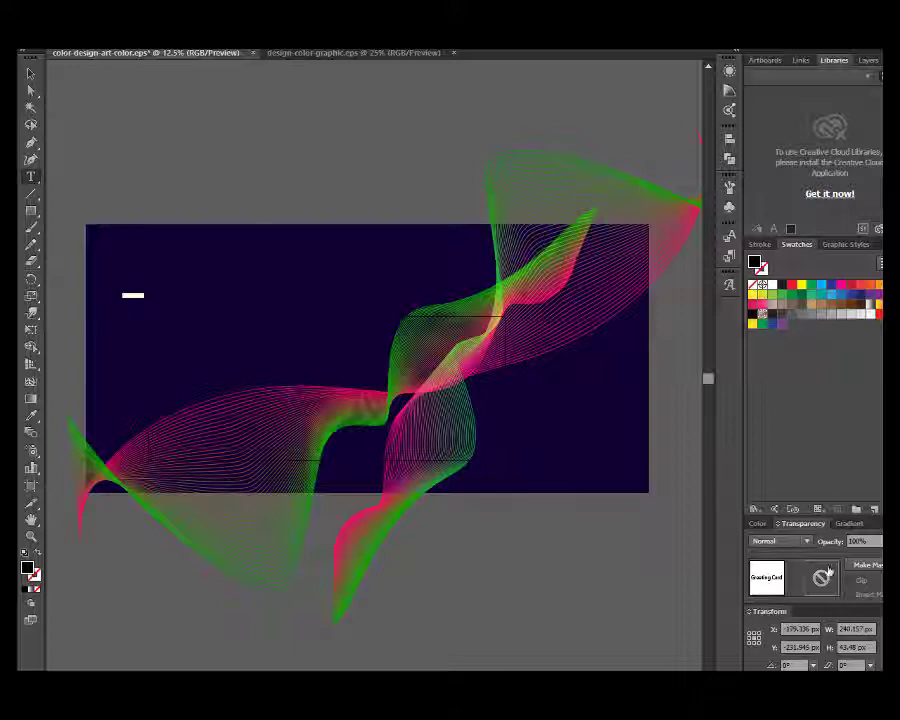
left_click(757, 523)
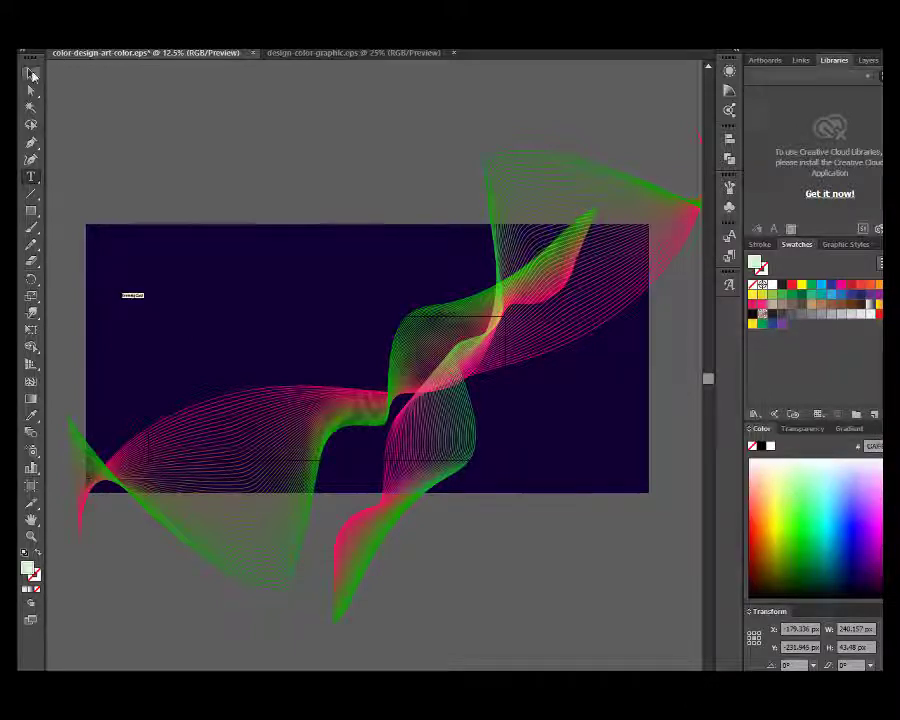
left_click_drag(265, 345, 300, 307)
right_click(293, 307)
key("Escape")
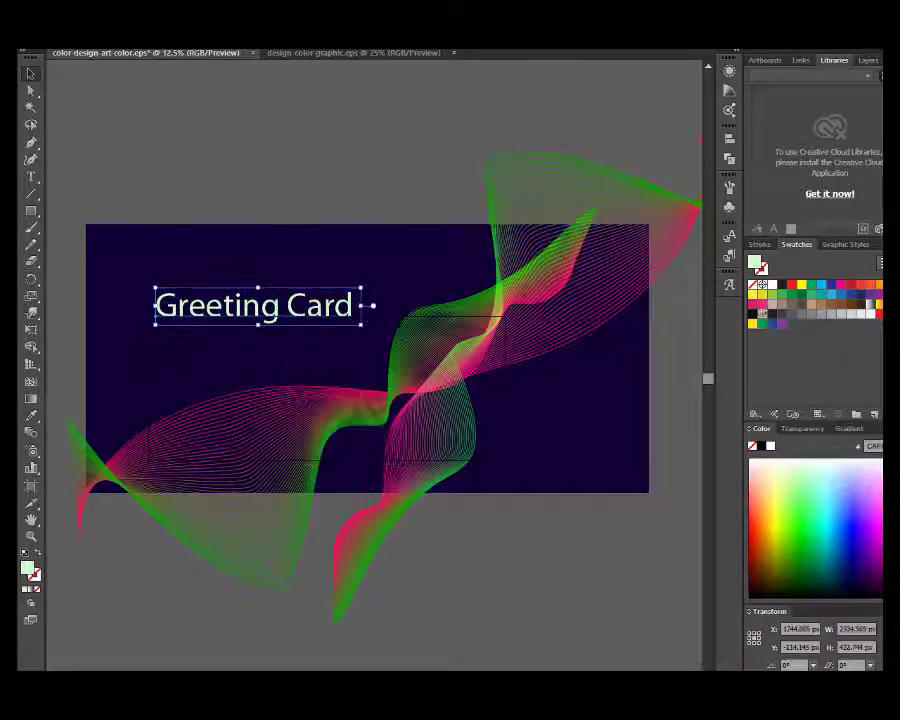
left_click_drag(257, 305, 318, 290)
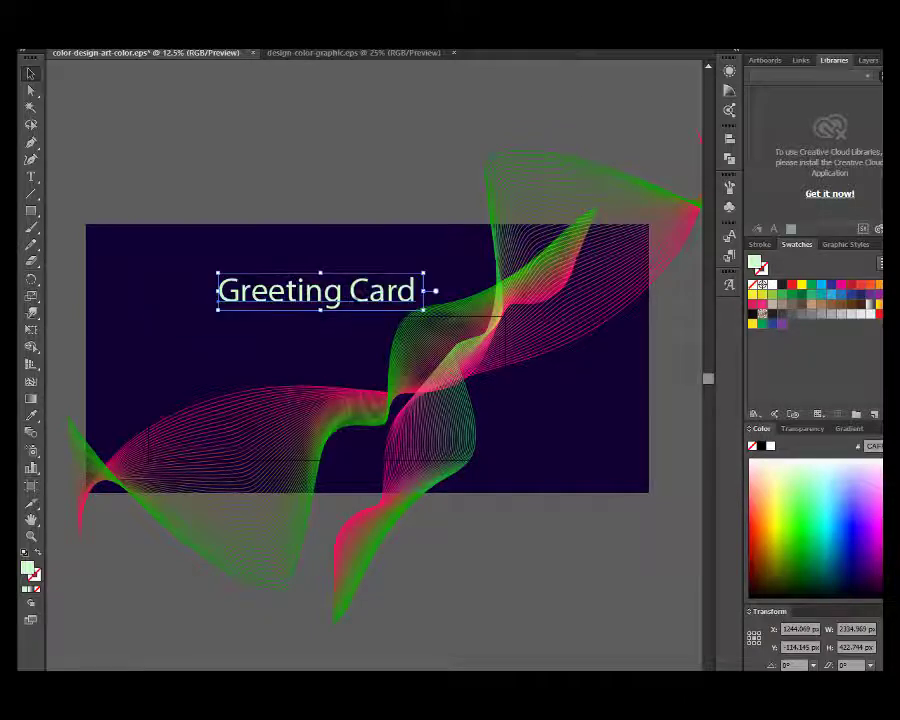
Shrink and reposition the title, and scale the wave group down.
scroll(735, 168, "up", 5)
scroll(736, 168, "up", 10)
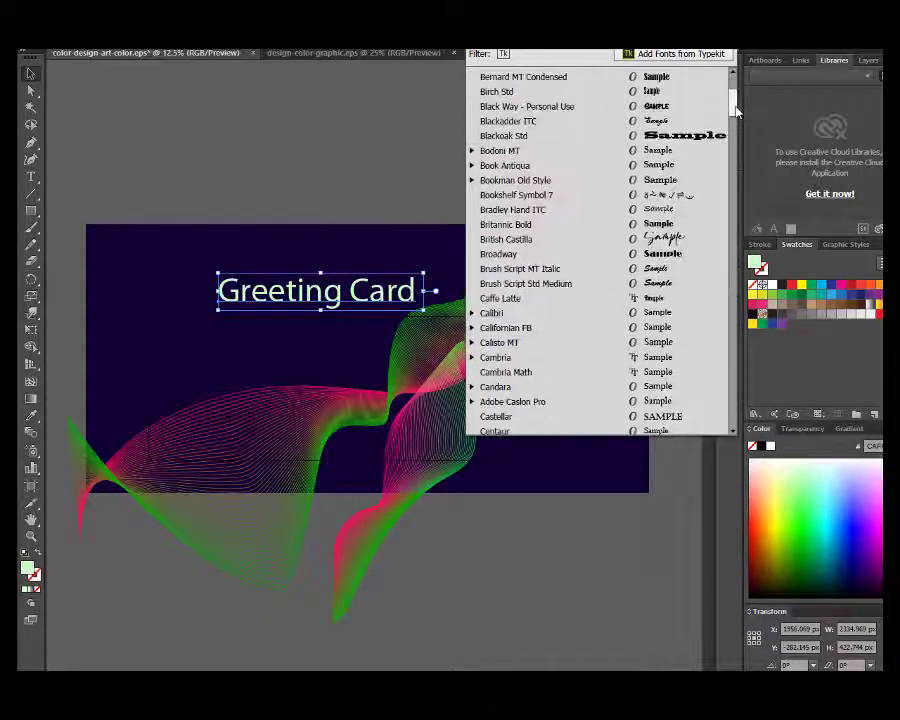
left_click_drag(489, 347, 450, 330)
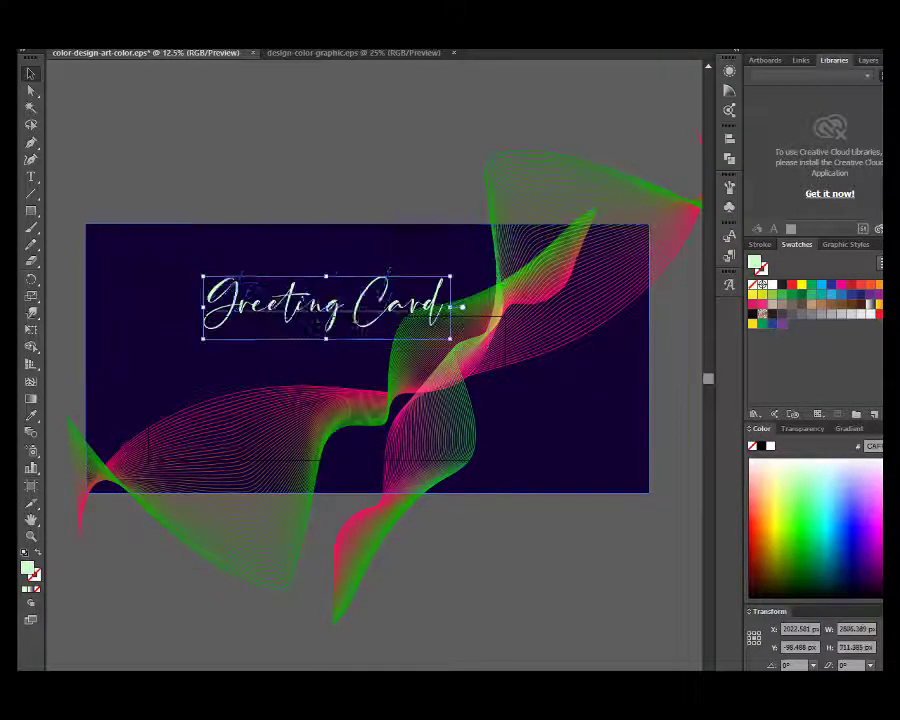
left_click_drag(325, 300, 275, 295)
left_click(102, 176)
left_click(87, 136)
left_click_drag(87, 136, 211, 258)
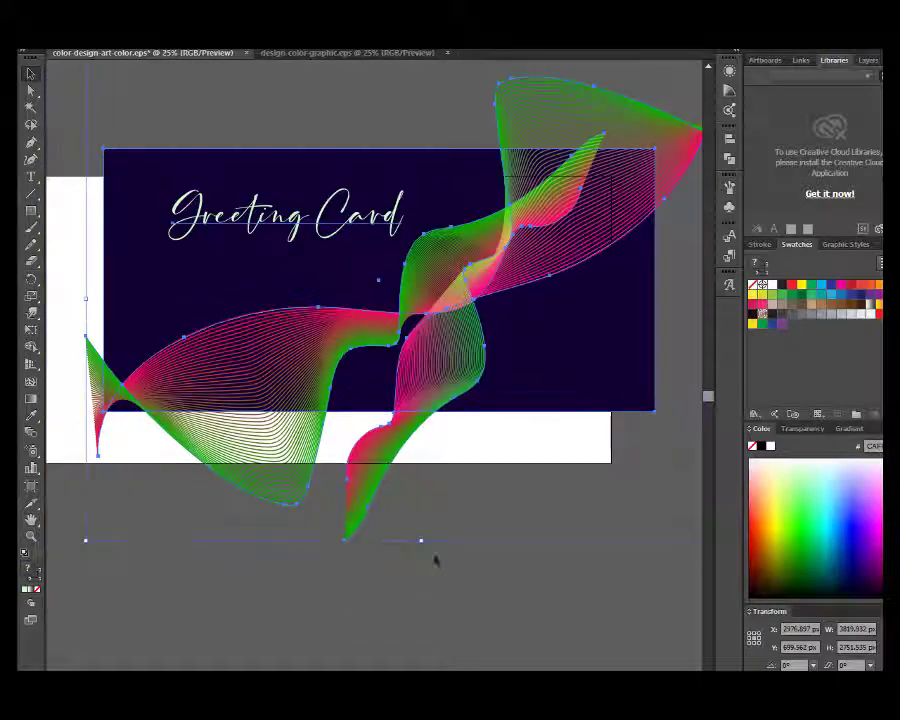
mouse_move(318, 238)
left_mouse_down()
mouse_move(330, 245)
mouse_move(400, 206)
left_mouse_up()
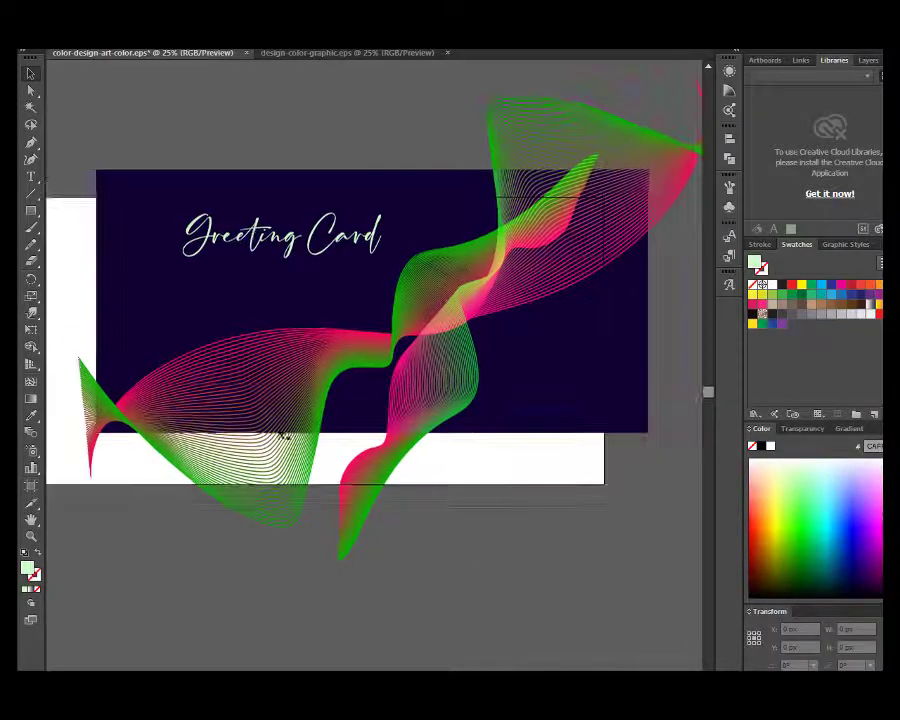
left_click_drag(268, 230, 270, 232)
Replace the design-color-graphic artwork with a blue rectangle and drag it into the greeting card file.
left_click(31, 210)
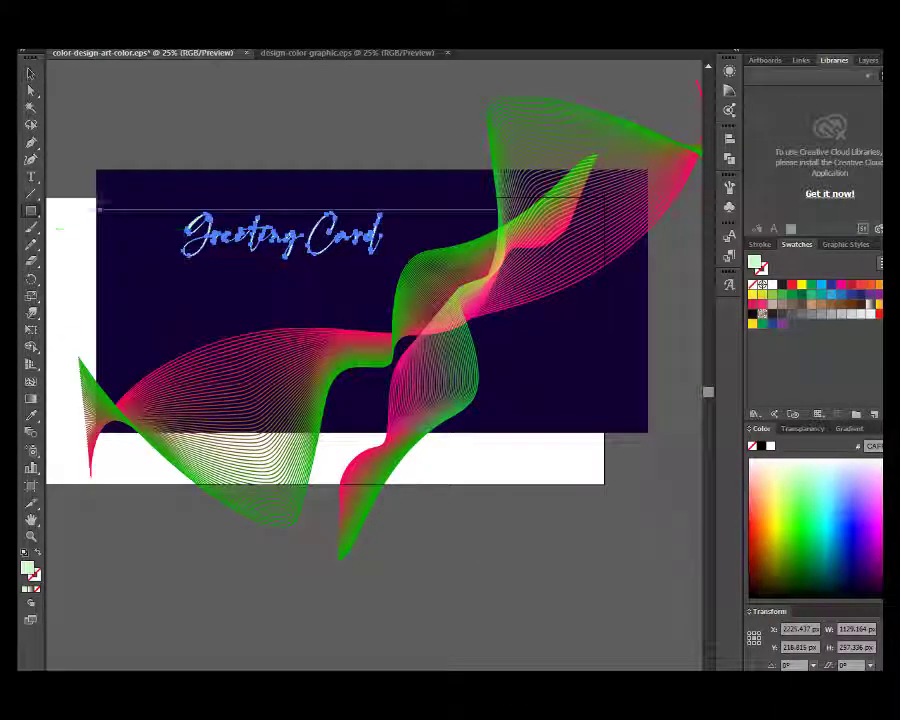
left_click(301, 53)
key("Delete")
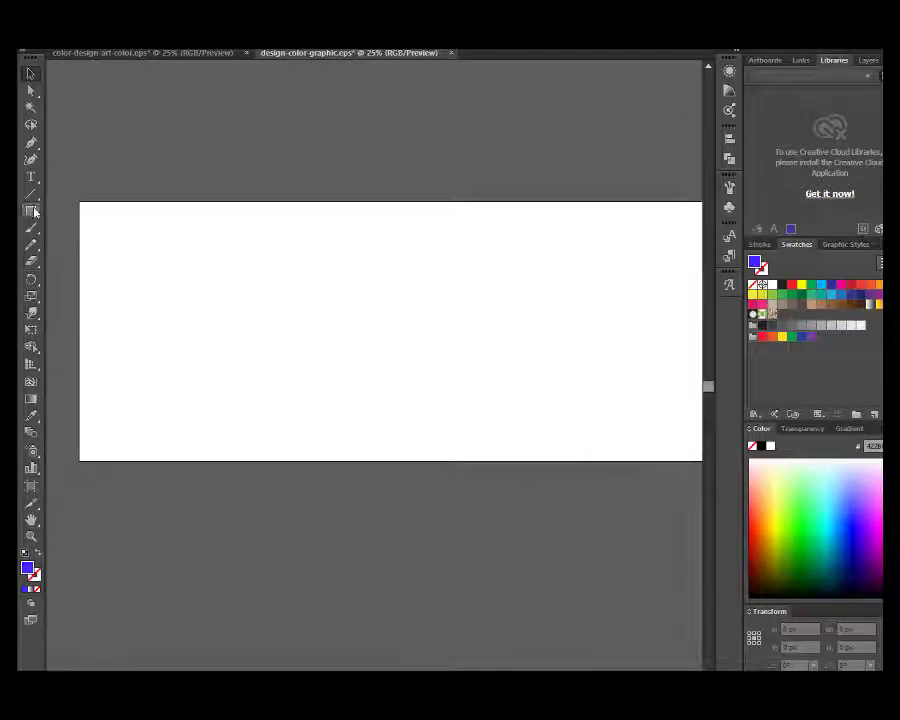
mouse_move(47, 202)
left_mouse_down()
mouse_move(656, 458)
mouse_move(627, 461)
left_mouse_up()
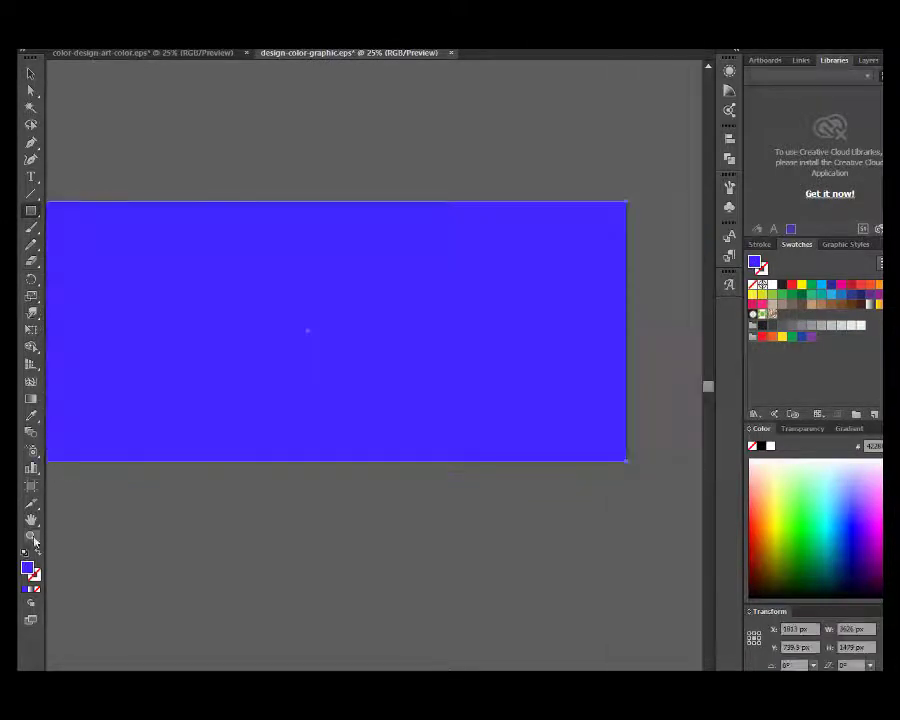
key("v")
mouse_move(221, 309)
left_mouse_down()
mouse_move(446, 357)
mouse_move(522, 508)
left_mouse_up()
key("ctrl+minus")
Place the blue rectangle against the card and eyedropper the card's navy fill onto it.
left_click_drag(480, 430, 500, 654)
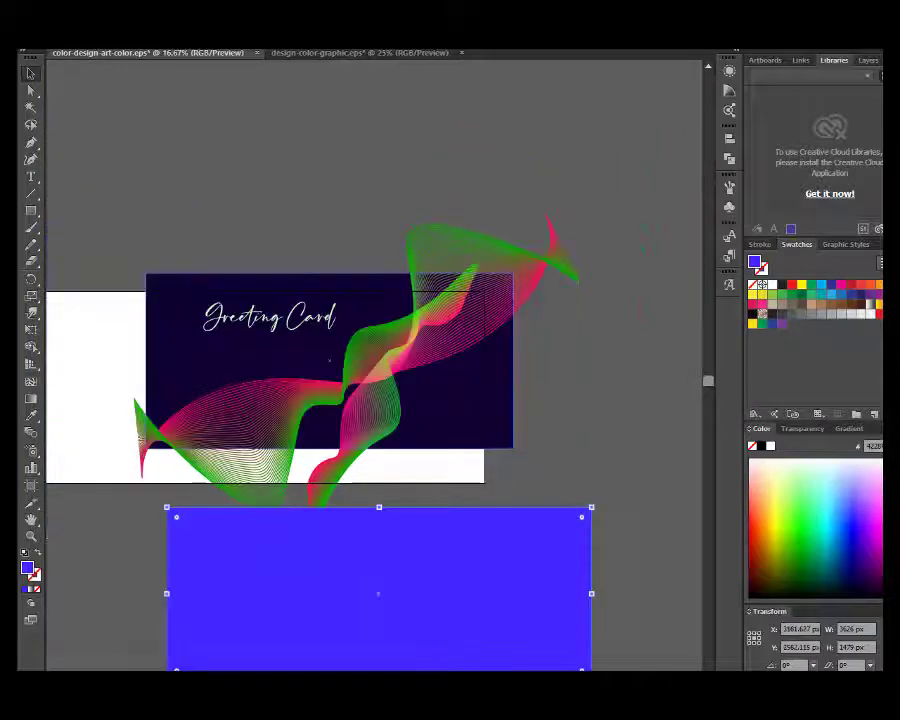
left_click_drag(514, 362, 606, 362)
left_click_drag(526, 564, 518, 490)
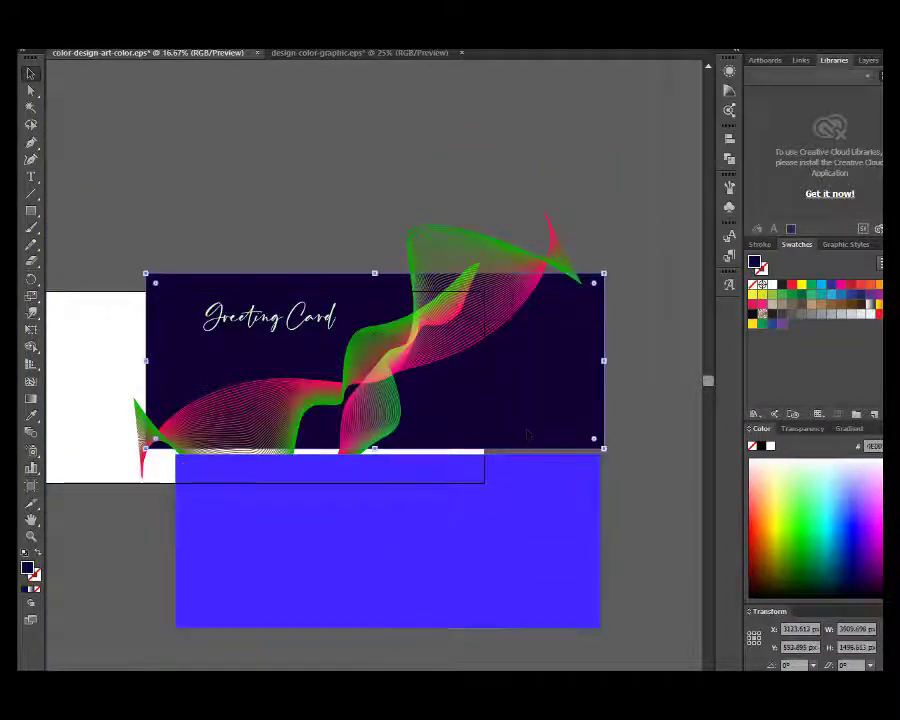
key("i")
left_click(250, 160)
key("v")
left_click_drag(380, 540, 280, 395)
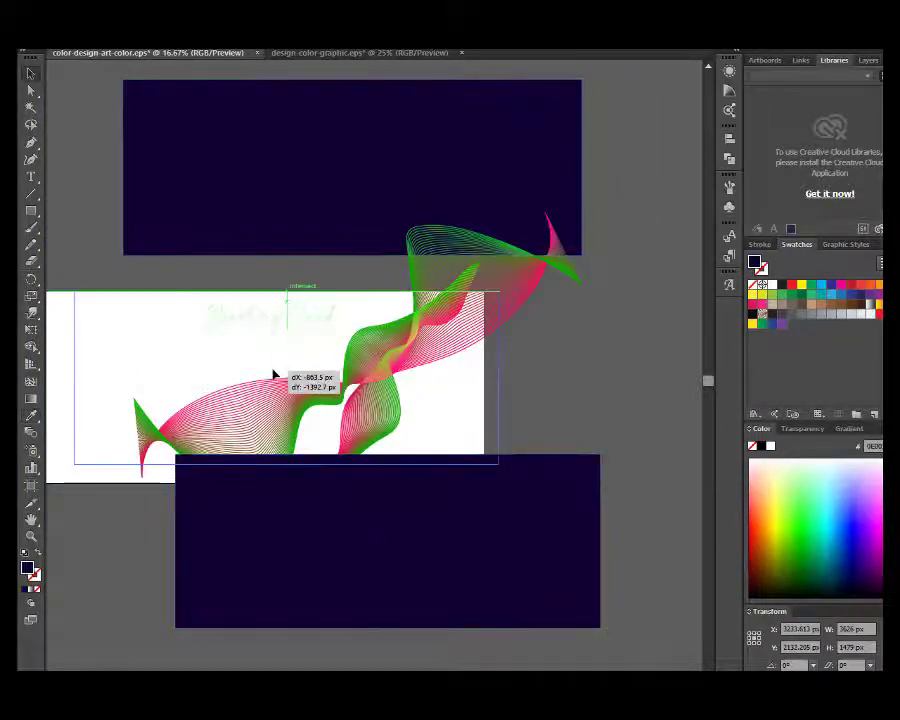
Align the navy rectangle with the card, bring it to front, and clip the waves with Ctrl+7.
right_click(430, 480)
left_click(620, 632)
left_click_drag(460, 438, 472, 415)
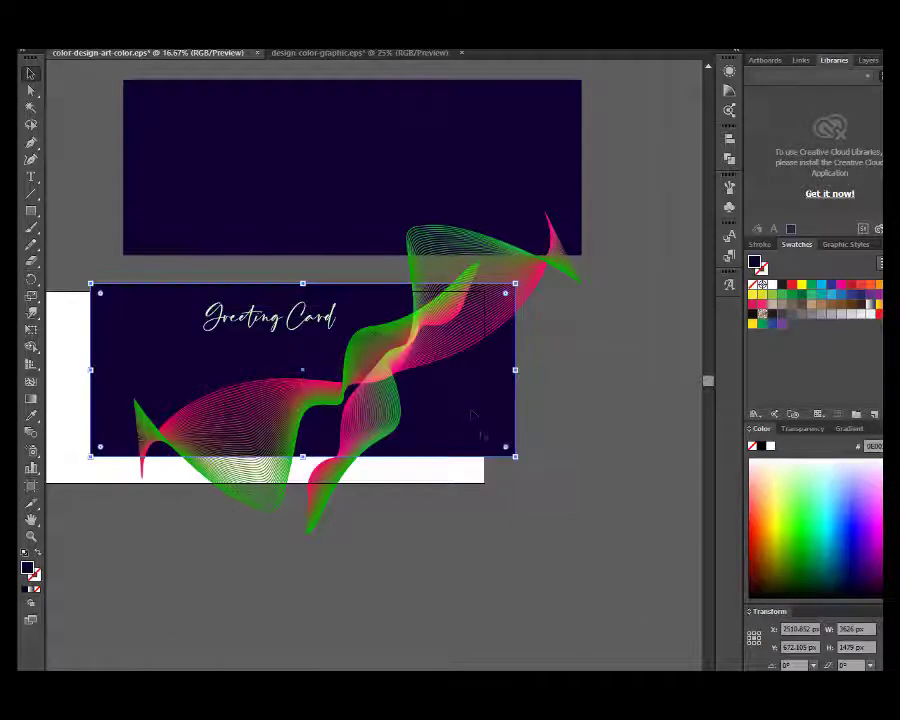
right_click(474, 392)
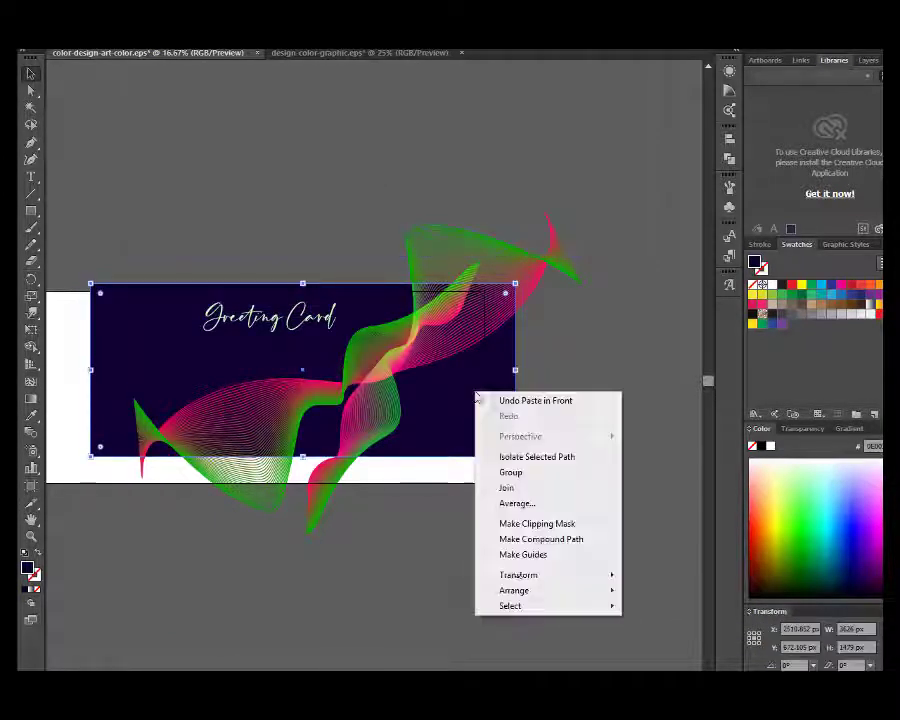
left_click(668, 591)
key("ctrl+7")
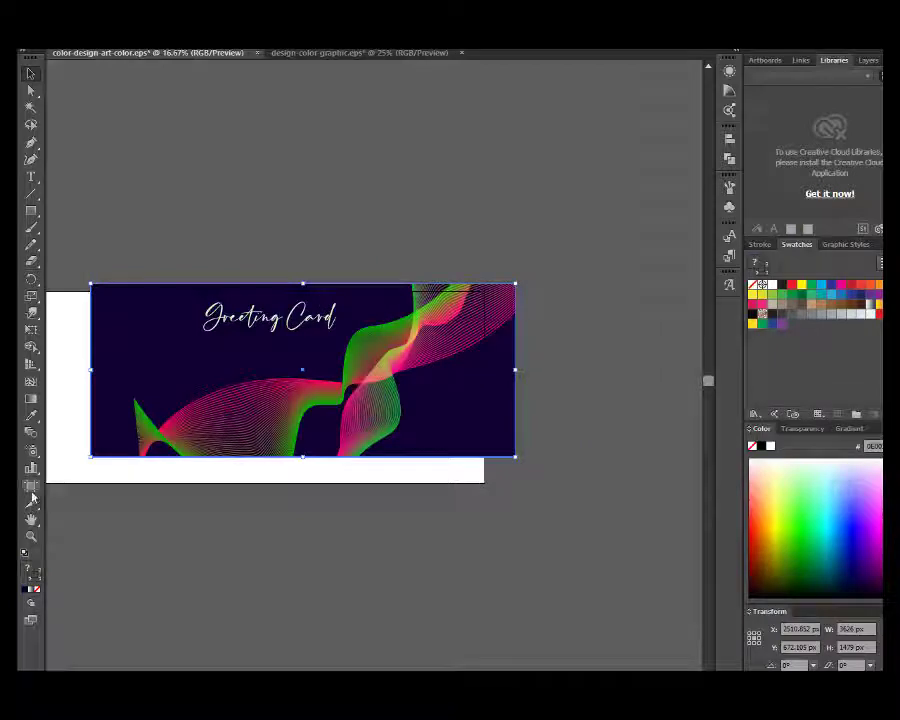
Fit the artboard to the artwork, then release the clipping mask.
left_click(31, 487)
left_click(145, 64)
key("ctrl+plus")
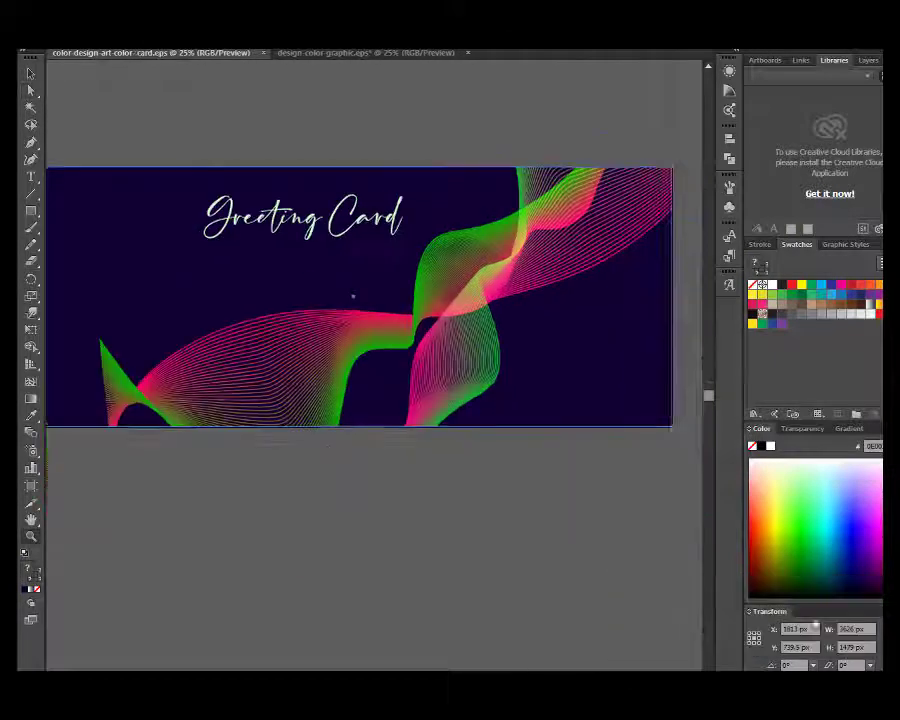
mouse_move(282, 331)
left_mouse_down()
mouse_move(306, 383)
mouse_move(286, 360)
left_mouse_up()
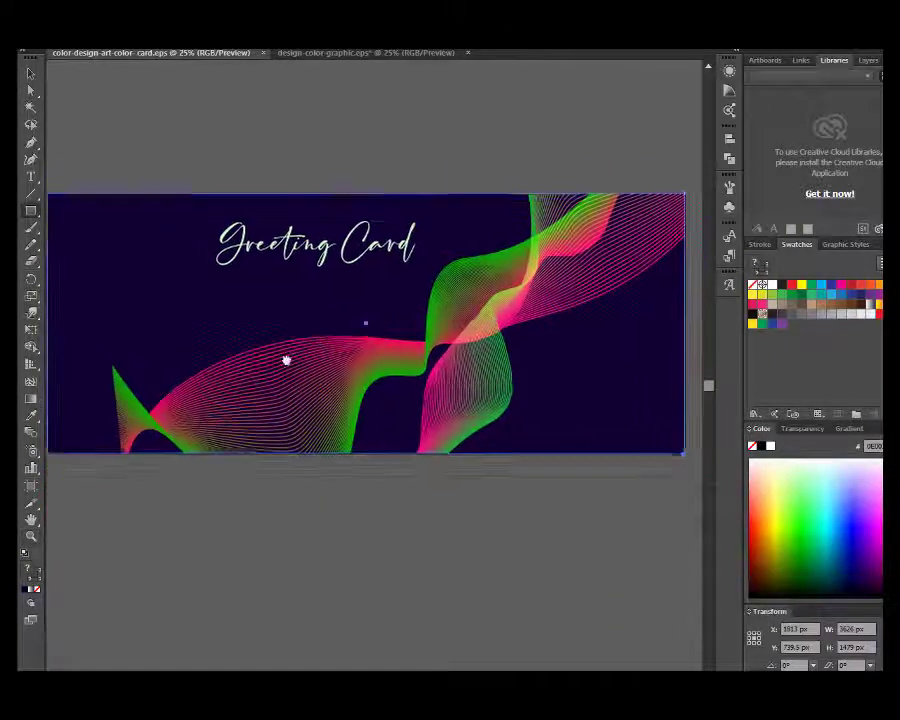
key("ctrl+alt+7")
Move the Greeting Card title below the artboard and select the waves.
left_click_drag(306, 252, 451, 629)
scroll(520, 492, "down", 1)
left_click(390, 470)
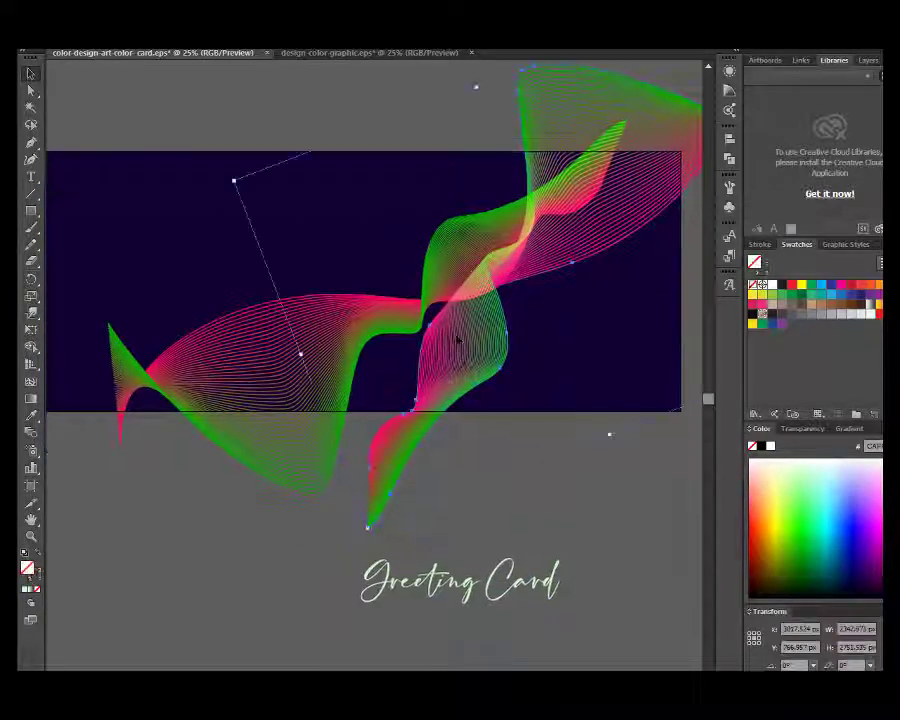
Twirl the left, middle, right and lower-left parts of the waves.
left_click(30, 353)
left_click_drag(480, 300, 290, 282)
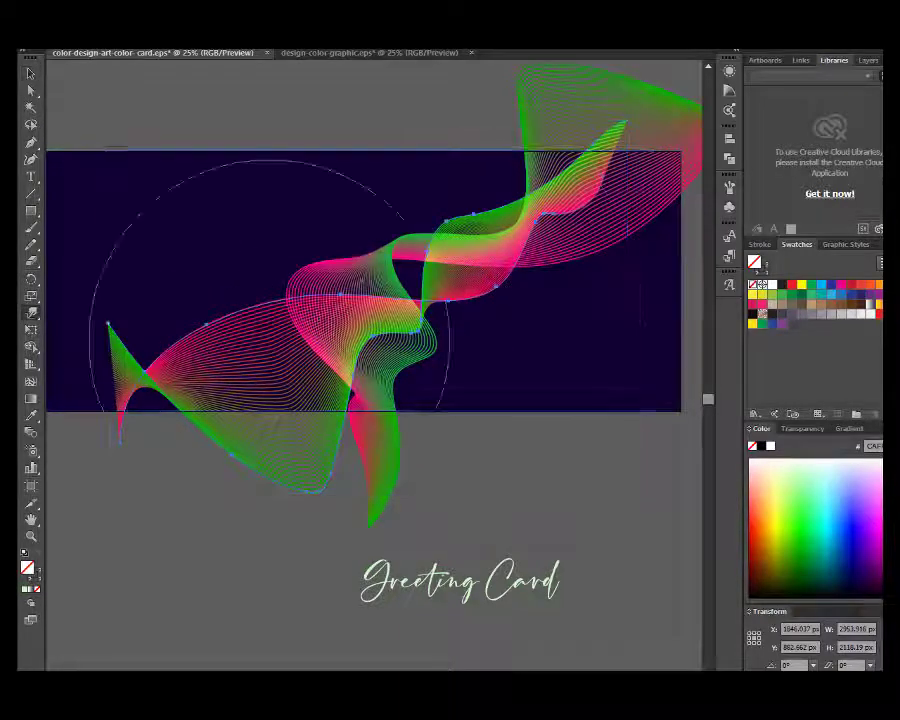
mouse_move(270, 340)
left_mouse_down()
mouse_move(490, 320)
mouse_move(540, 325)
left_mouse_up()
left_click_drag(590, 180, 540, 300)
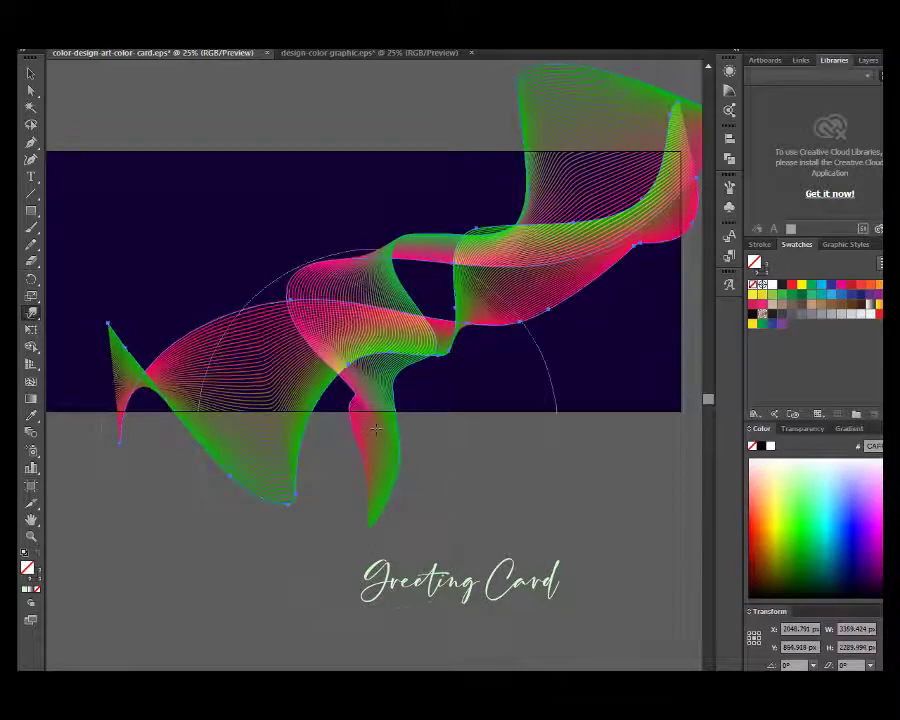
mouse_move(282, 452)
left_mouse_down()
mouse_move(333, 428)
mouse_move(245, 490)
mouse_move(200, 450)
left_mouse_up()
left_click(30, 75)
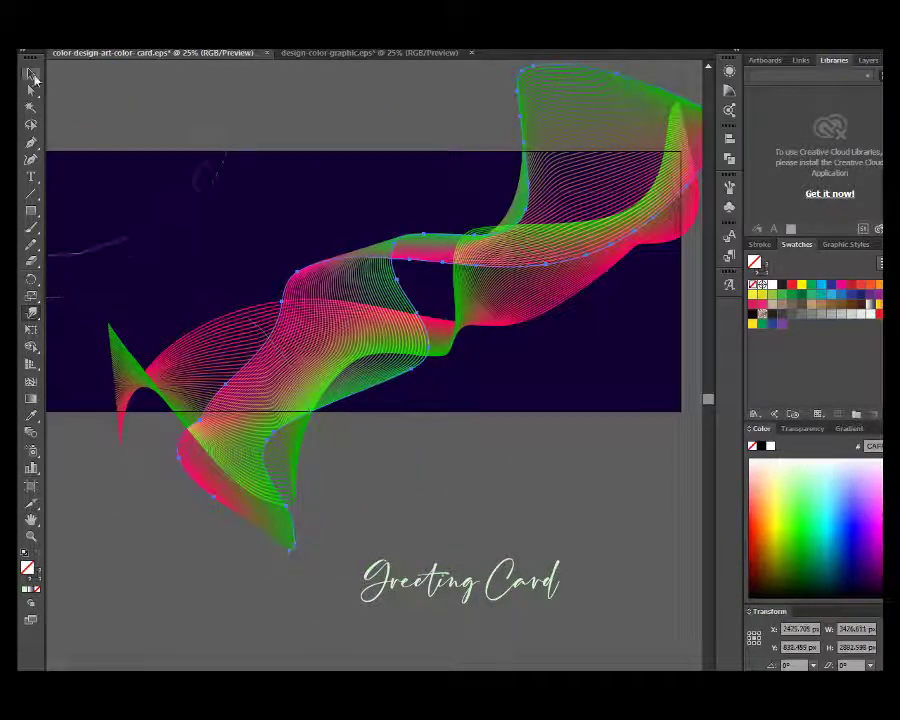
left_click(206, 176)
Recolour the background rectangle grey in Grayscale mode.
left_click_drag(866, 572, 784, 575)
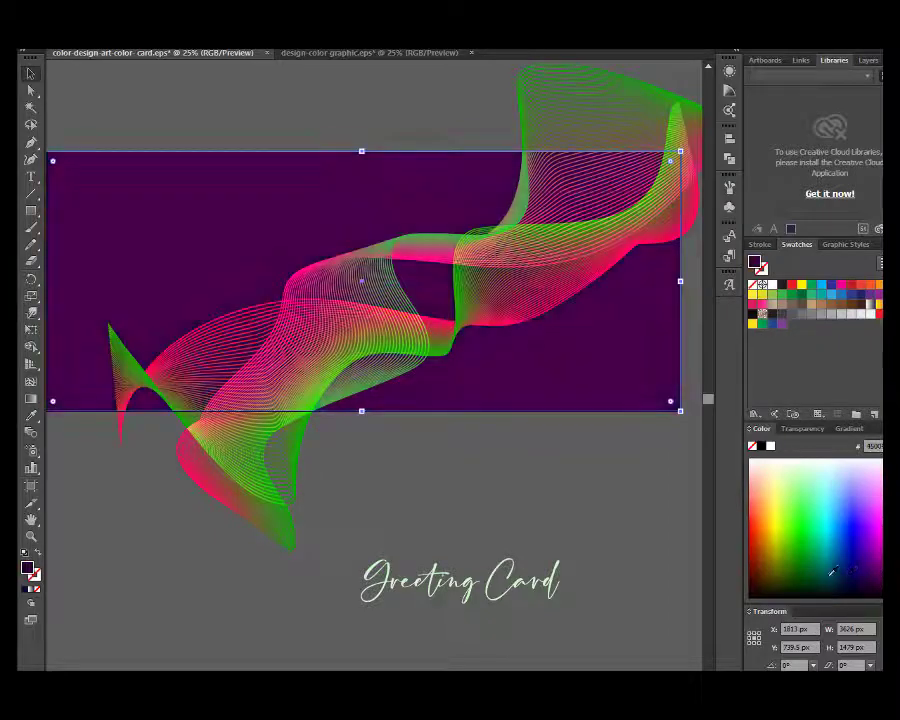
left_click(786, 572, "shift")
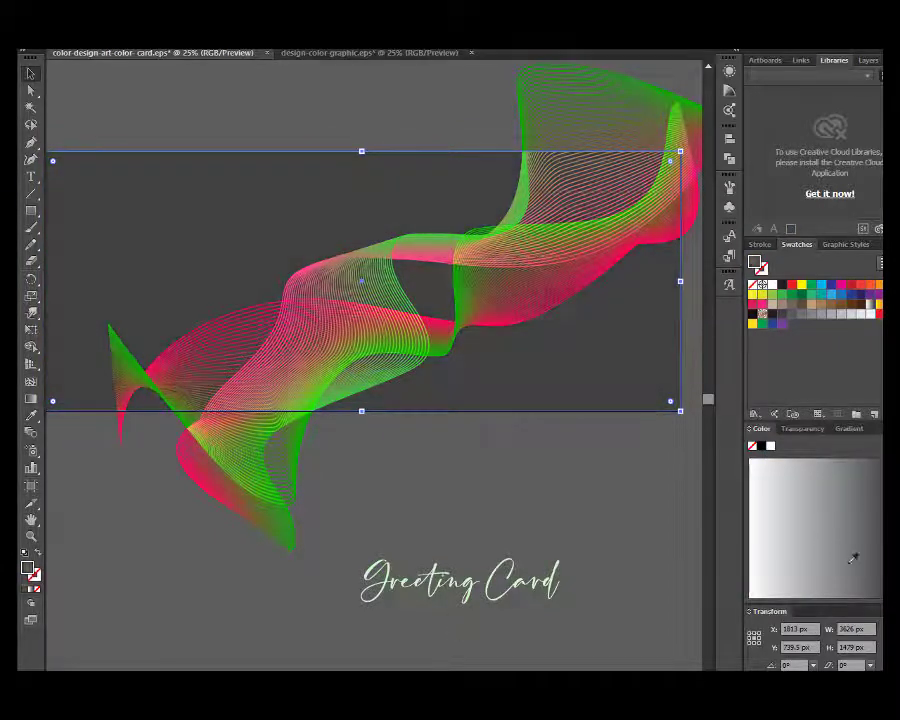
left_click_drag(819, 544, 851, 561)
Make the background golden yellow in RGB mode and move the title to its upper left.
left_click(877, 428)
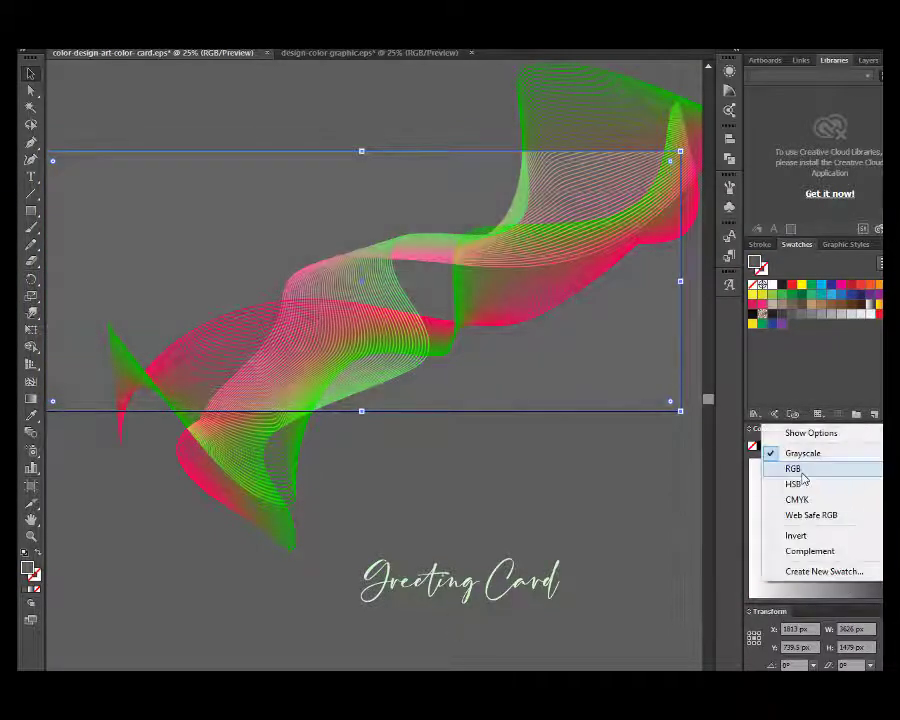
left_click(793, 467)
left_click(783, 549)
mouse_move(783, 549)
left_mouse_down()
mouse_move(771, 546)
mouse_move(773, 537)
left_mouse_up()
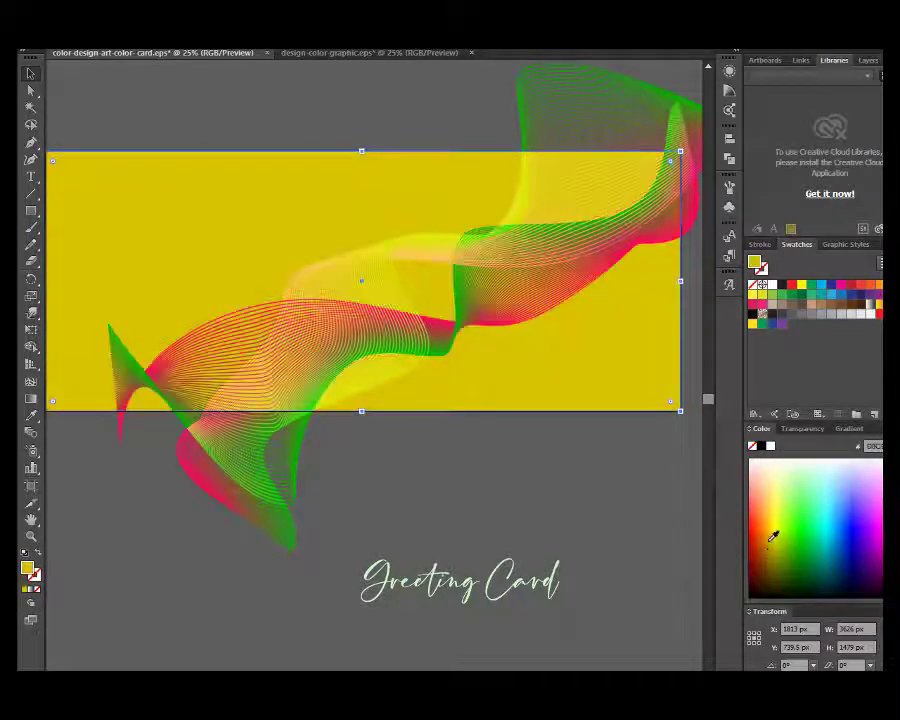
mouse_move(509, 552)
left_mouse_down()
mouse_move(267, 207)
mouse_move(265, 250)
left_mouse_up()
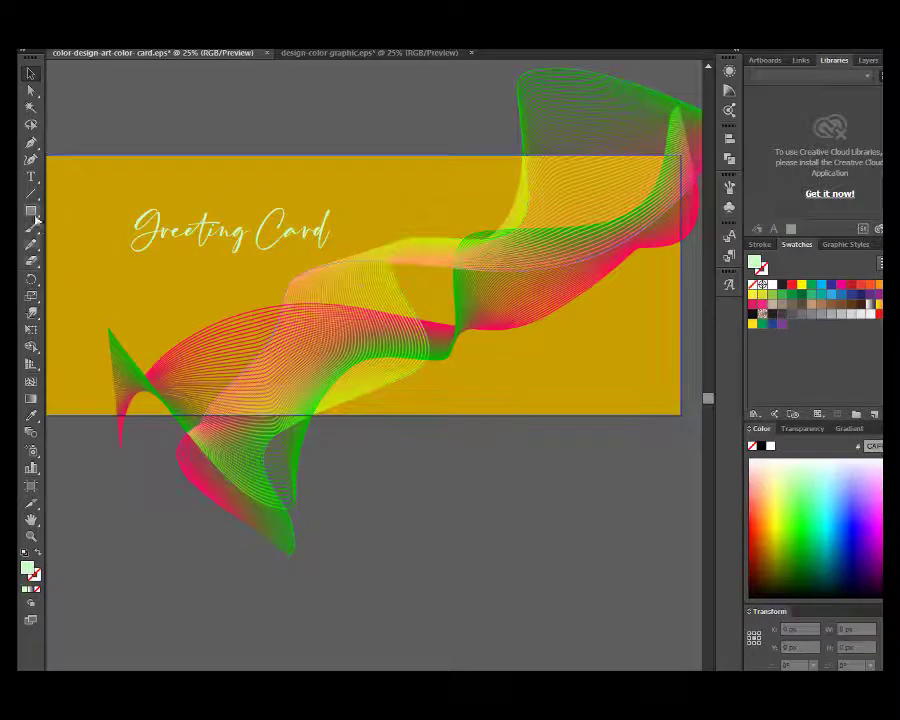
left_click_drag(31, 210, 90, 242)
Draw a magenta circle at the waves' centre with Overlay blending mode.
left_click_drag(370, 275, 451, 367)
left_click(770, 490)
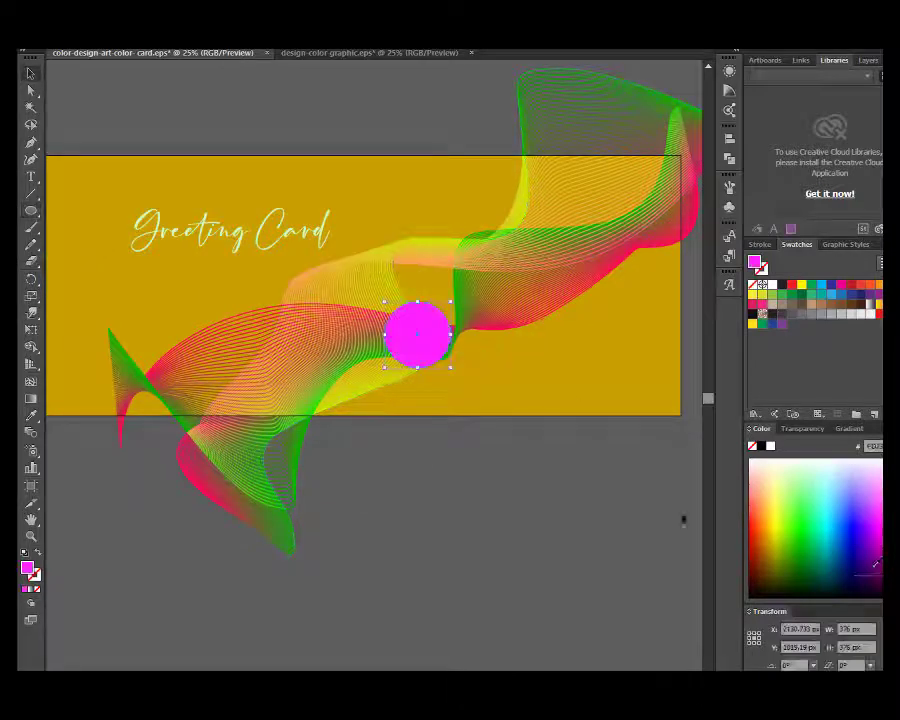
left_click(848, 428)
left_click(803, 428)
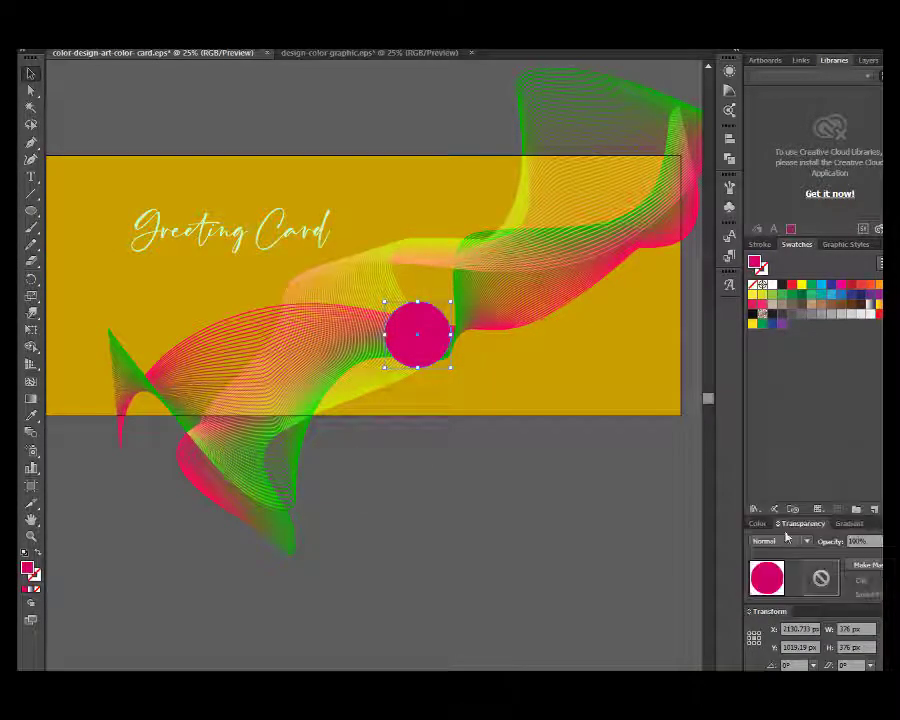
left_click(780, 541)
left_click(777, 516)
left_click(770, 541)
left_click(775, 405)
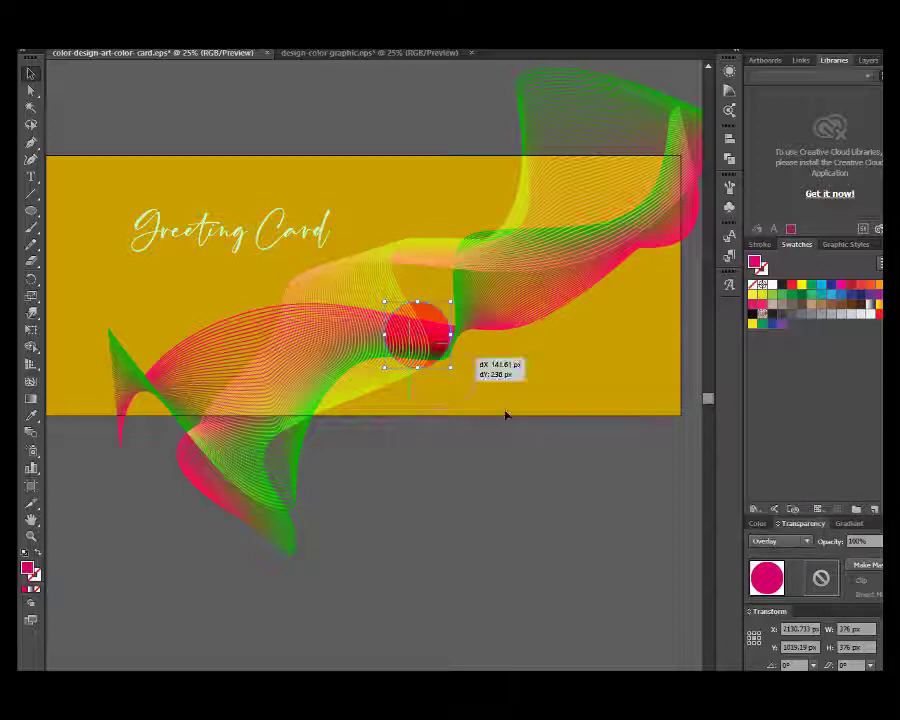
Alt-drag copies of the dot, including a green one, onto the card.
mouse_move(417, 334)
left_mouse_down()
mouse_move(481, 427)
mouse_move(501, 412)
mouse_move(100, 166)
left_mouse_up()
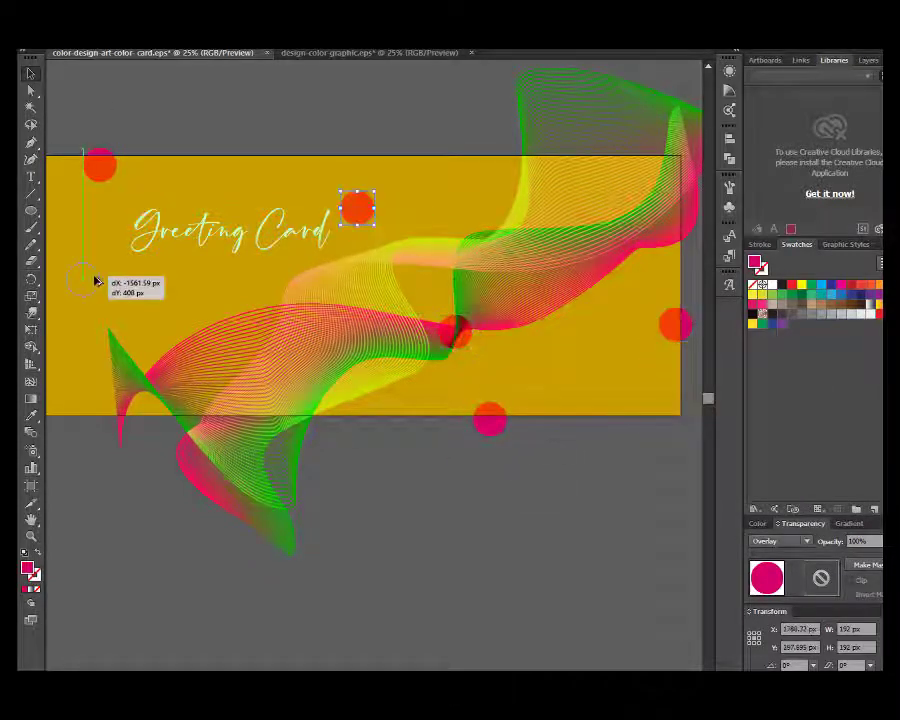
left_click_drag(502, 213, 408, 232)
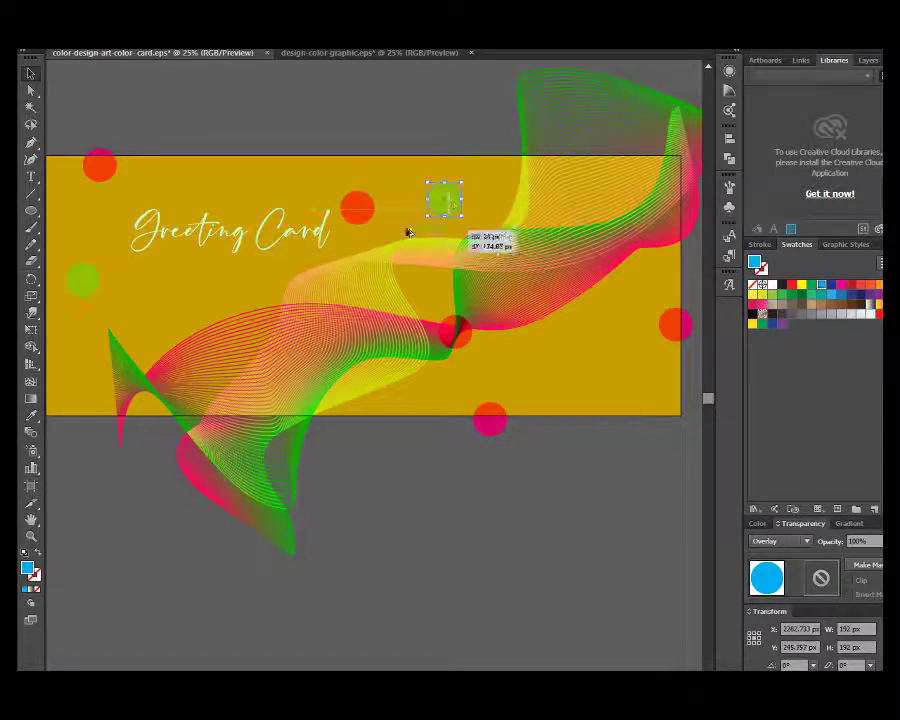
scroll(590, 476, "down", 2)
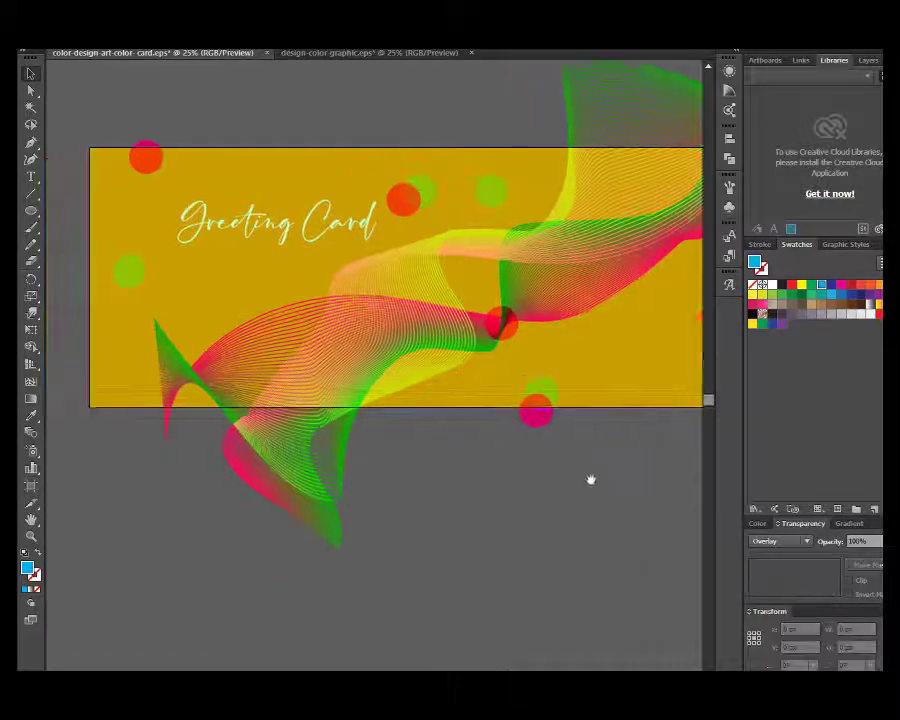
Reshape the wave's lower-left tip and bring the area below the card into view.
left_click(334, 440)
mouse_move(170, 349)
left_mouse_down()
mouse_move(175, 362)
mouse_move(128, 399)
left_mouse_up()
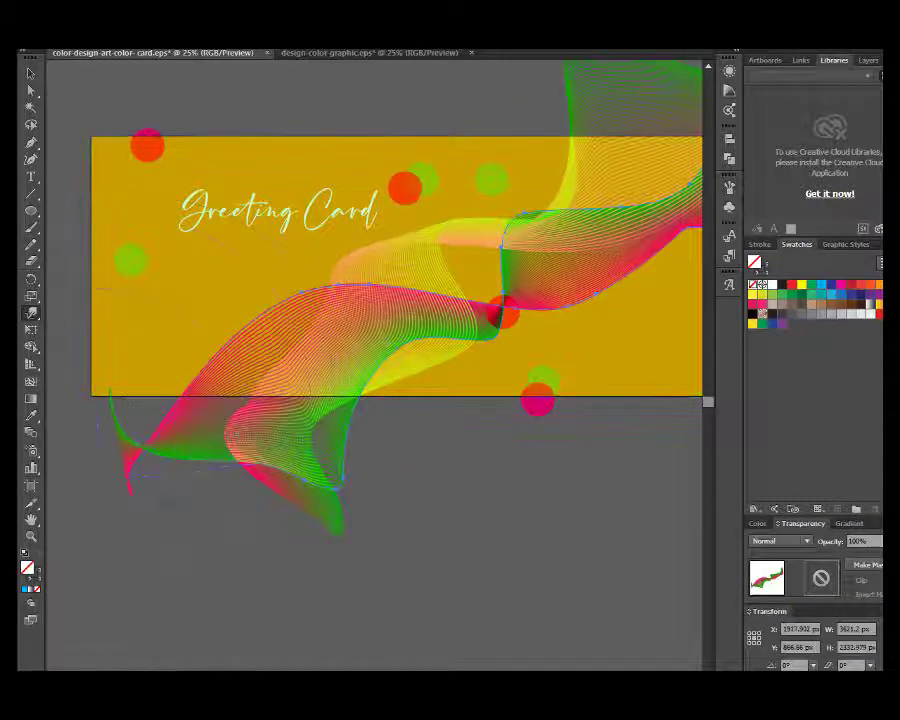
left_click_drag(489, 553, 518, 482)
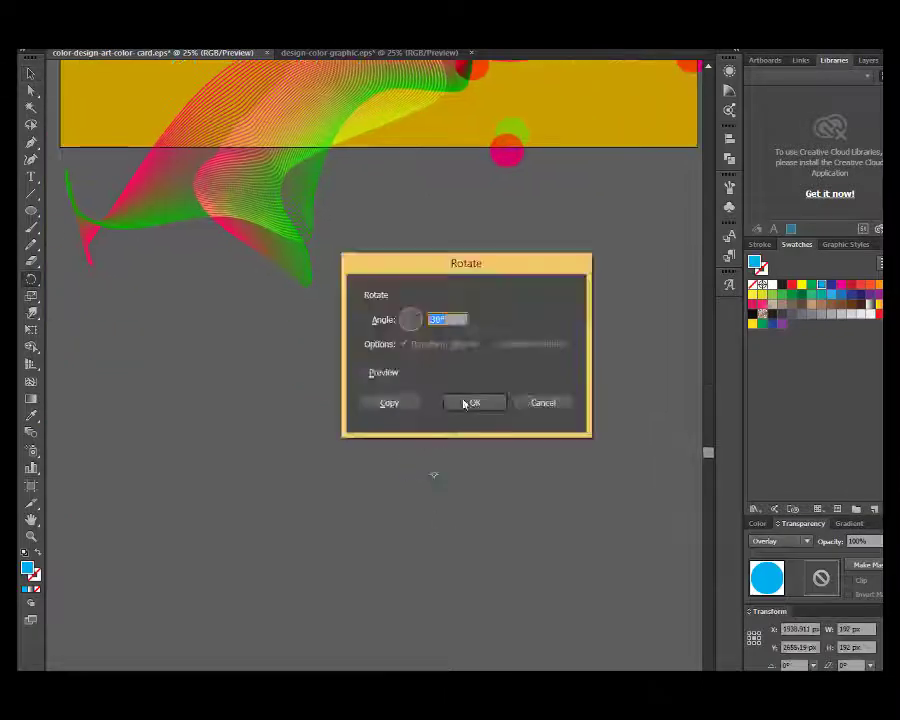
Build a double ring of blue dots from rotated copies, Ctrl+D, and a smaller inner copy.
left_click(466, 403)
key("ctrl+d")
key("ctrl+d")
key("ctrl+d")
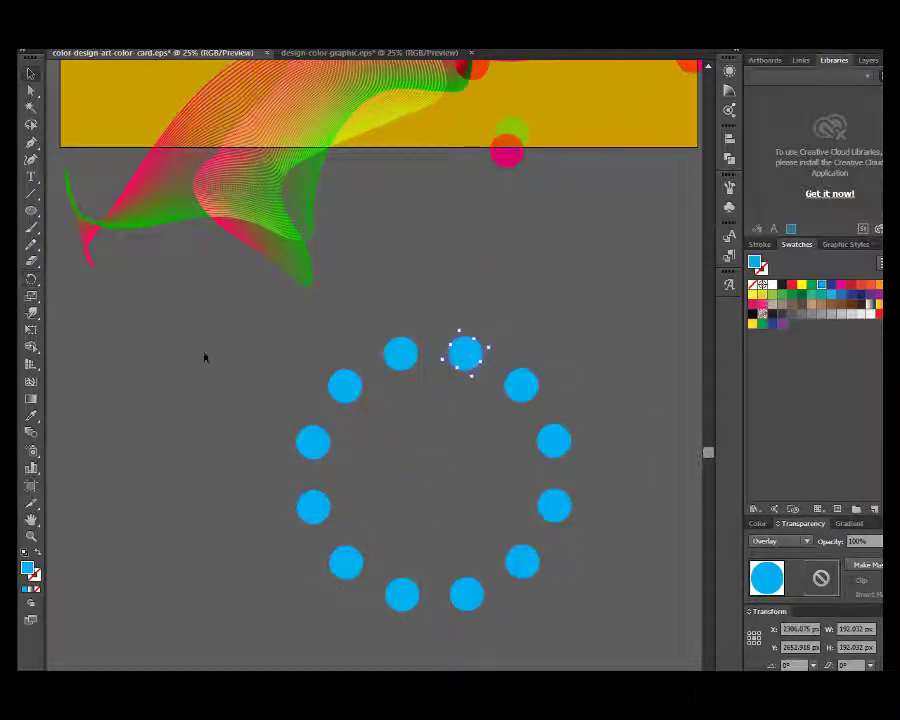
left_click_drag(574, 343, 472, 436)
left_click(568, 518)
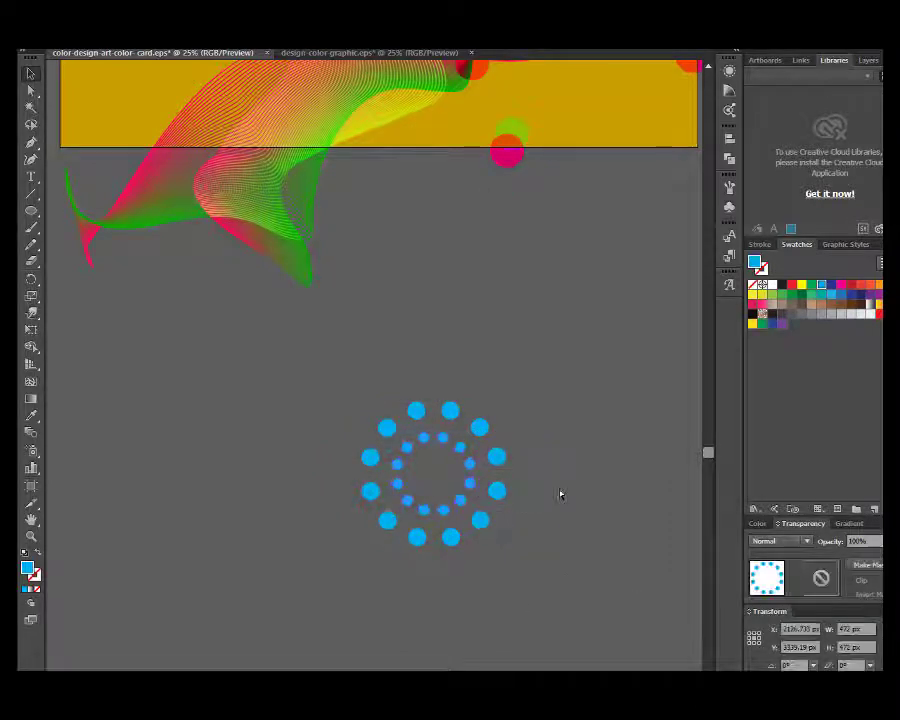
Move the dot rings below the card's lower right corner.
left_click(462, 478)
scroll(470, 530, "up", 3)
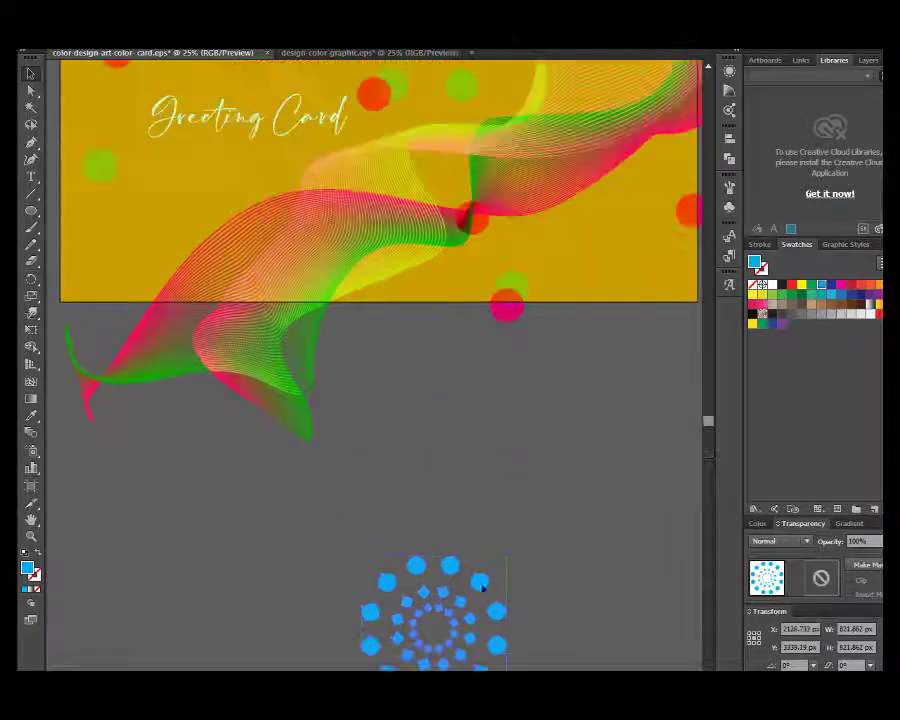
left_click_drag(290, 438, 335, 331)
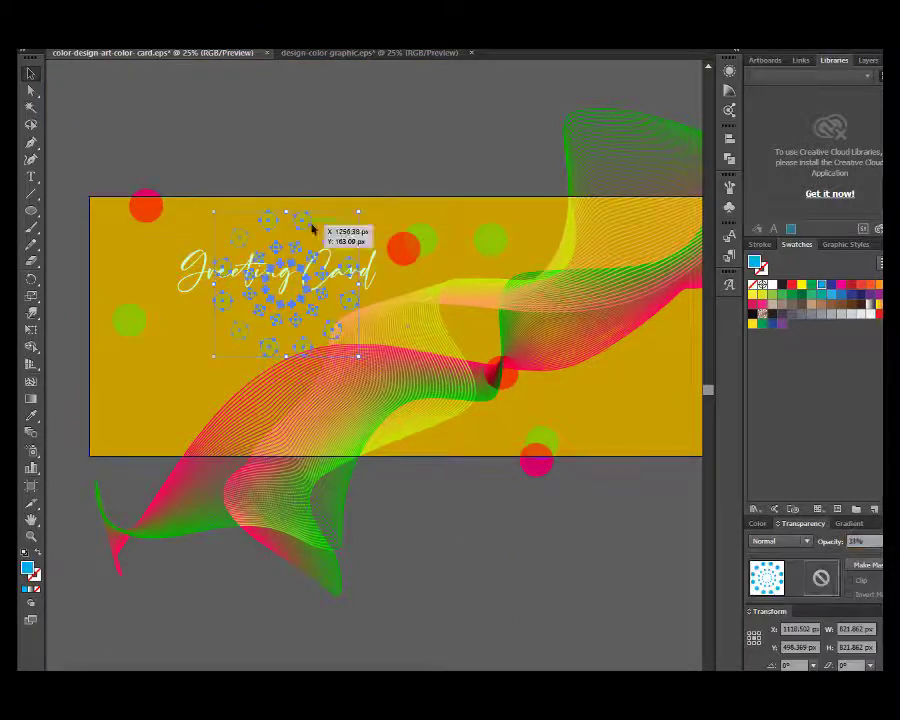
left_click_drag(300, 285, 657, 366)
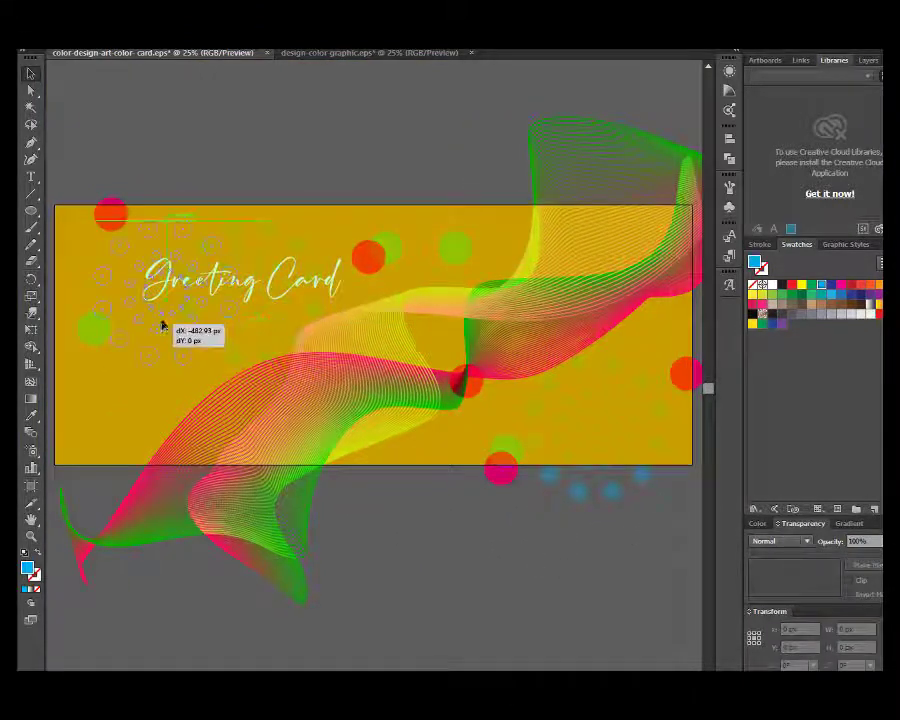
scroll(438, 413, "down", 5)
key("ctrl+minus")
Place the rectangle copy below the card, fill it dark grey, and send it behind the dot rings.
left_click_drag(436, 283, 433, 527)
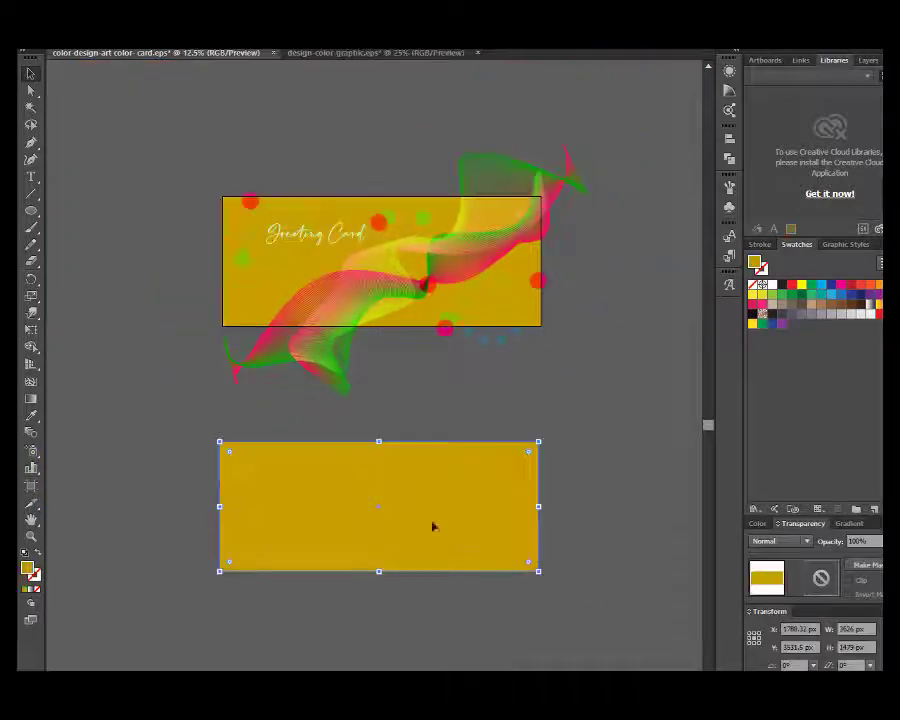
left_click(786, 318)
left_click(488, 530)
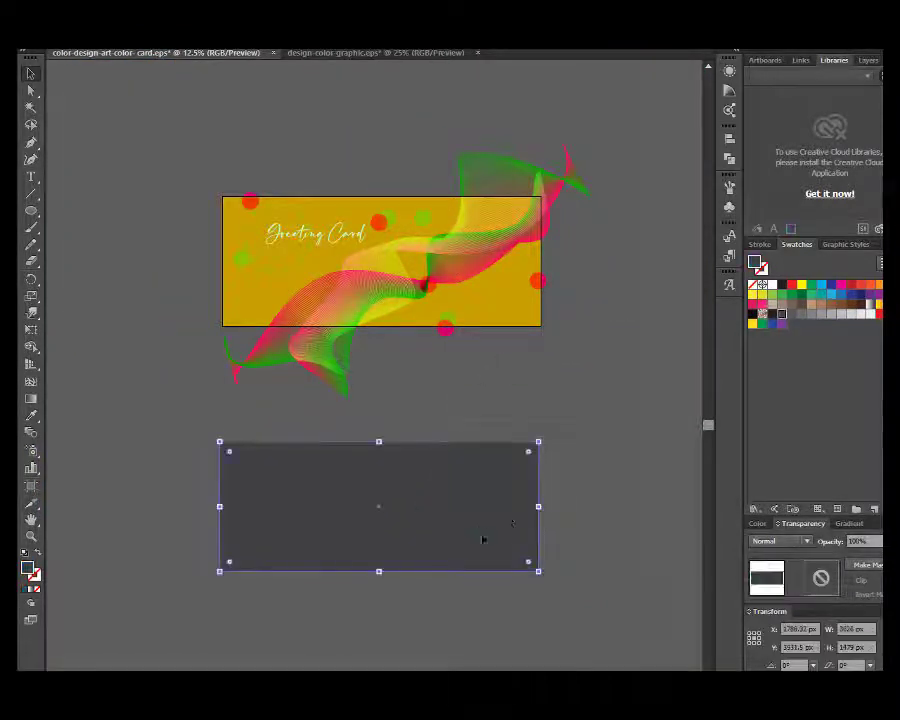
right_click(509, 515)
left_click(569, 551)
Enlarge the dot rings and move them to the grey card's right edge.
left_click(470, 510)
left_click_drag(498, 534, 530, 568)
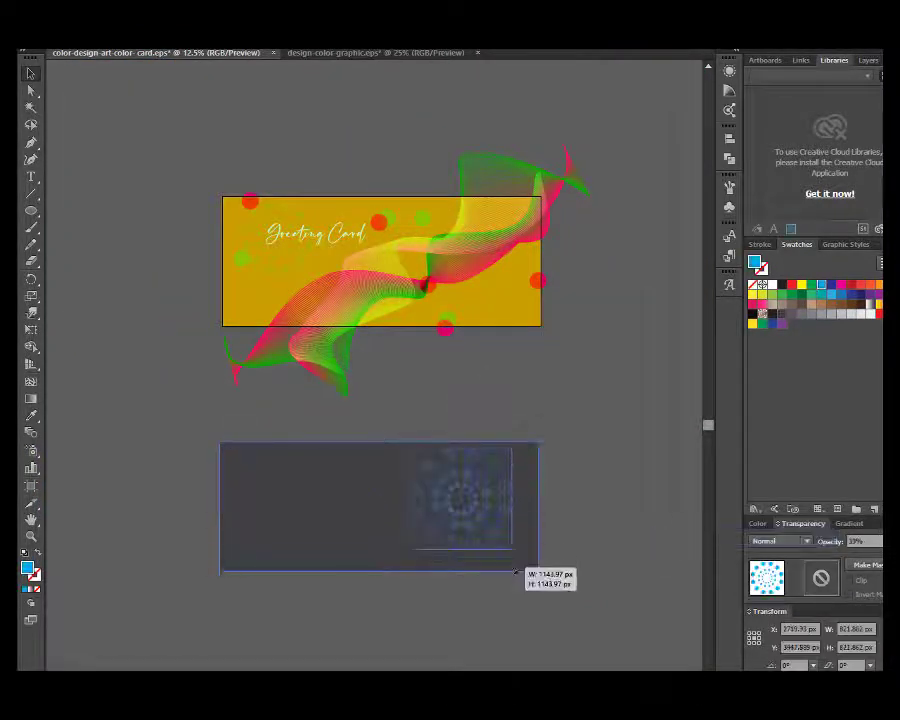
left_click(576, 538)
left_click_drag(474, 513, 526, 526)
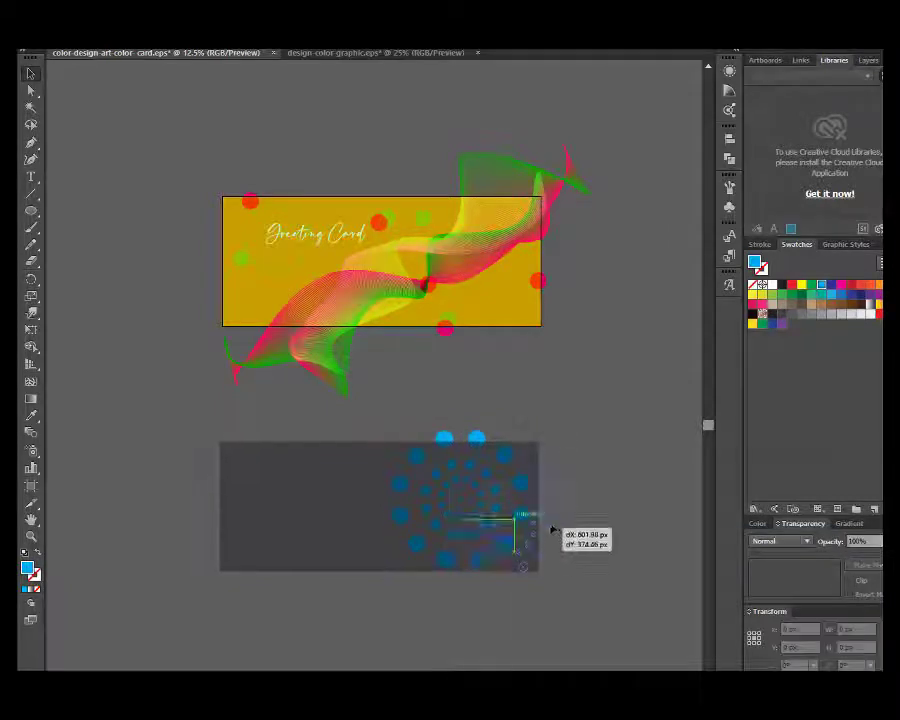
Copy the wave onto the grey card, tilt it about 18 degrees, and shift it left.
left_click_drag(441, 249, 359, 486)
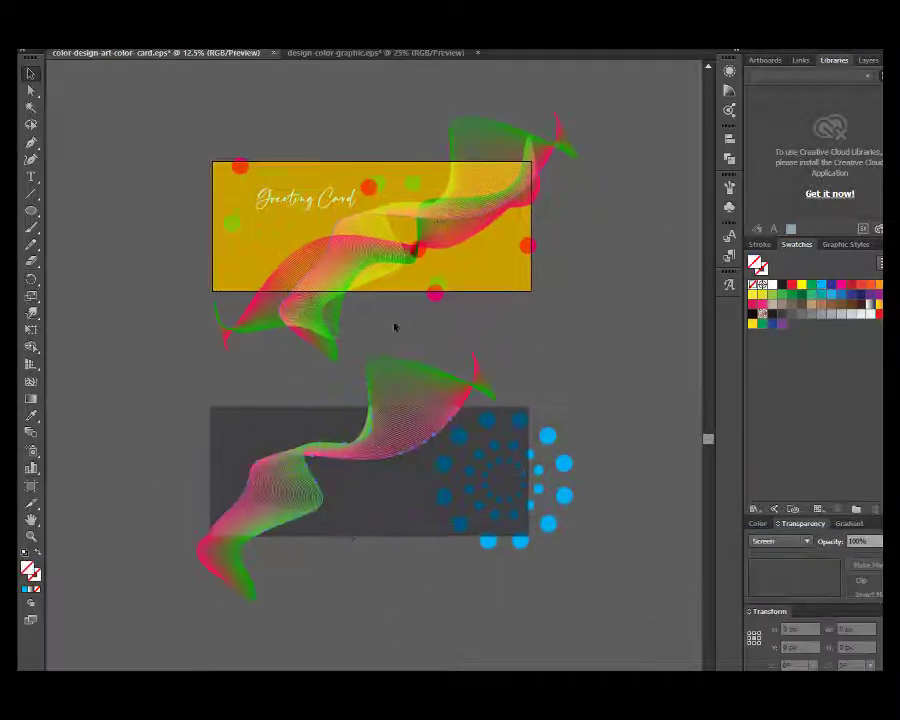
left_click(300, 480)
left_click_drag(290, 575, 343, 608)
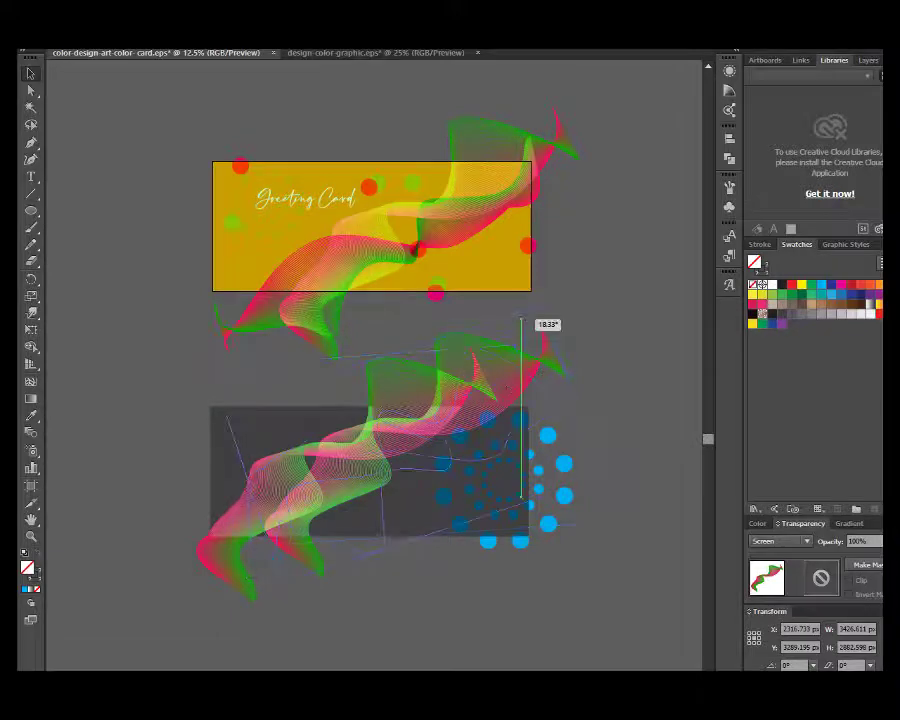
left_click_drag(521, 320, 521, 322)
left_click_drag(441, 371, 358, 379)
left_click(404, 572)
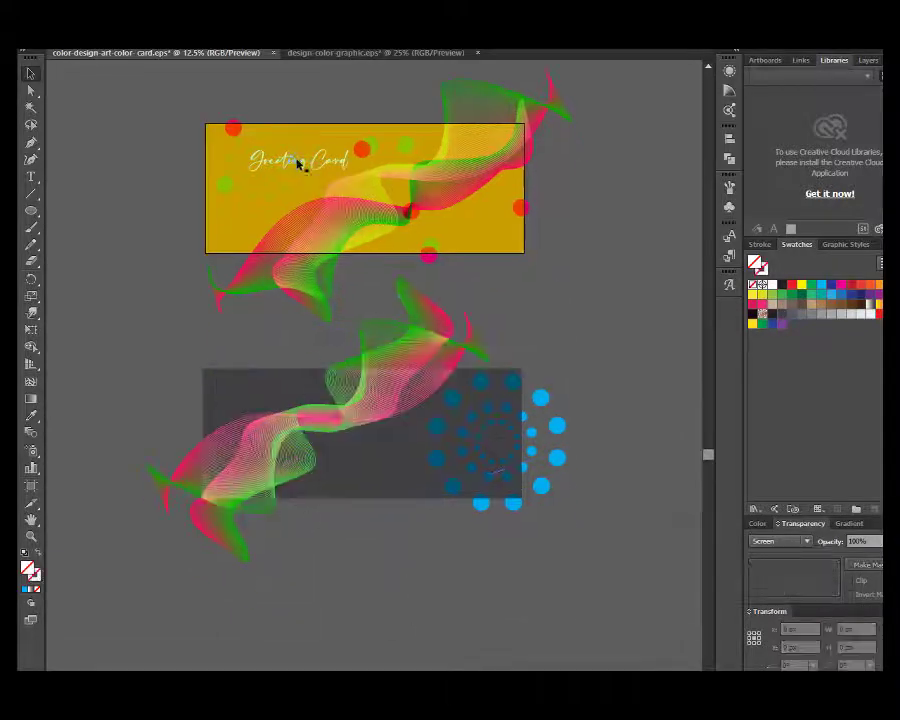
Copy the Greeting Card title onto the grey card.
mouse_move(315, 165)
left_mouse_down()
mouse_move(398, 450)
mouse_move(354, 290)
left_mouse_up()
scroll(415, 533, "up", 2)
scroll(379, 496, "down", 2)
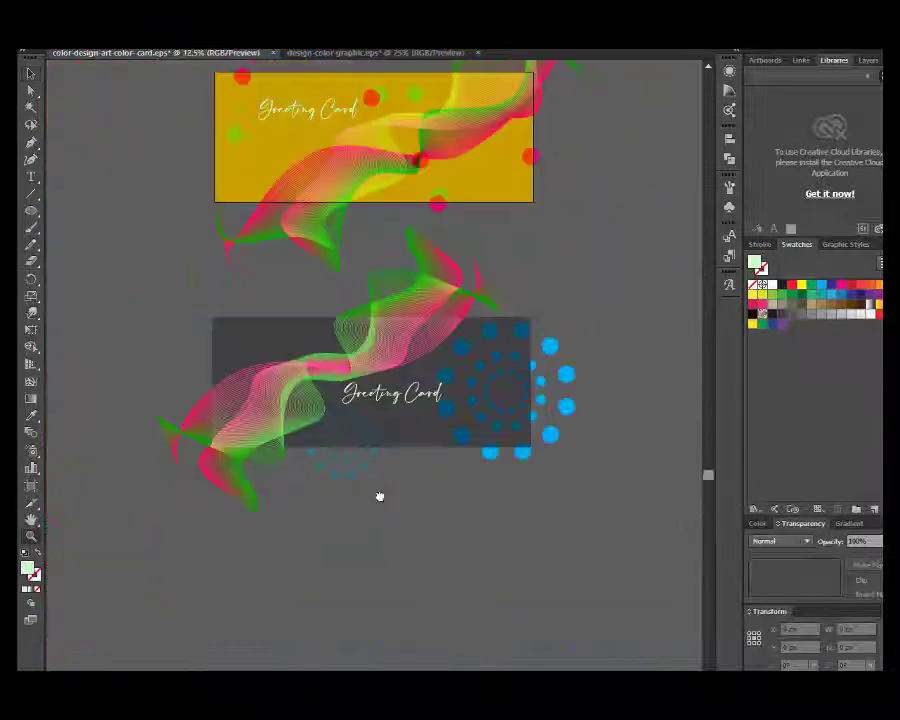
left_click_drag(396, 464, 390, 499)
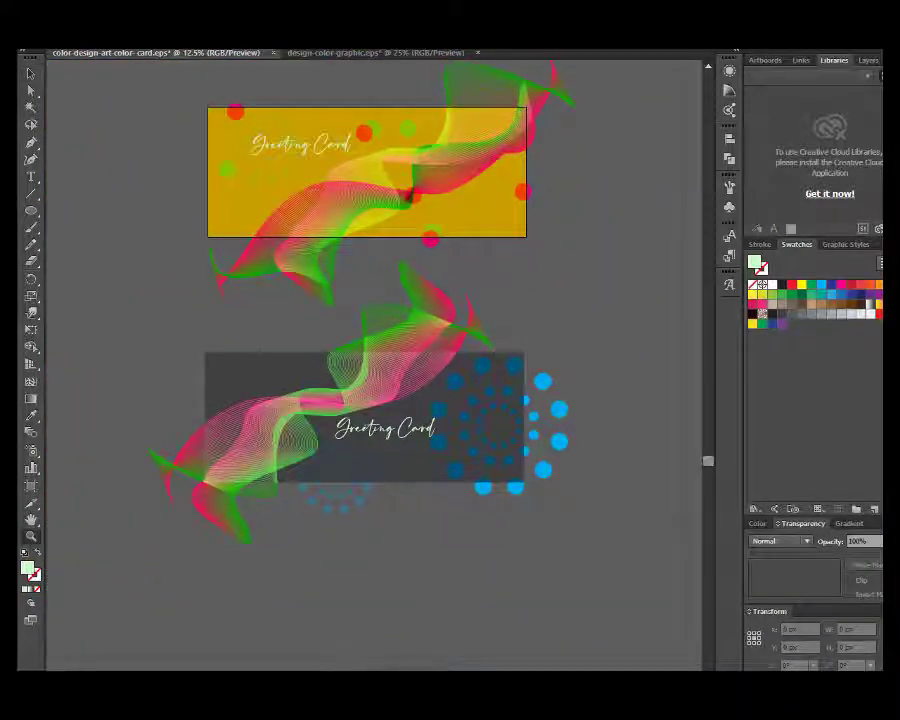
Duplicate the grey card below it and fill the copy solid orange.
key("ctrl+minus")
left_click(397, 401)
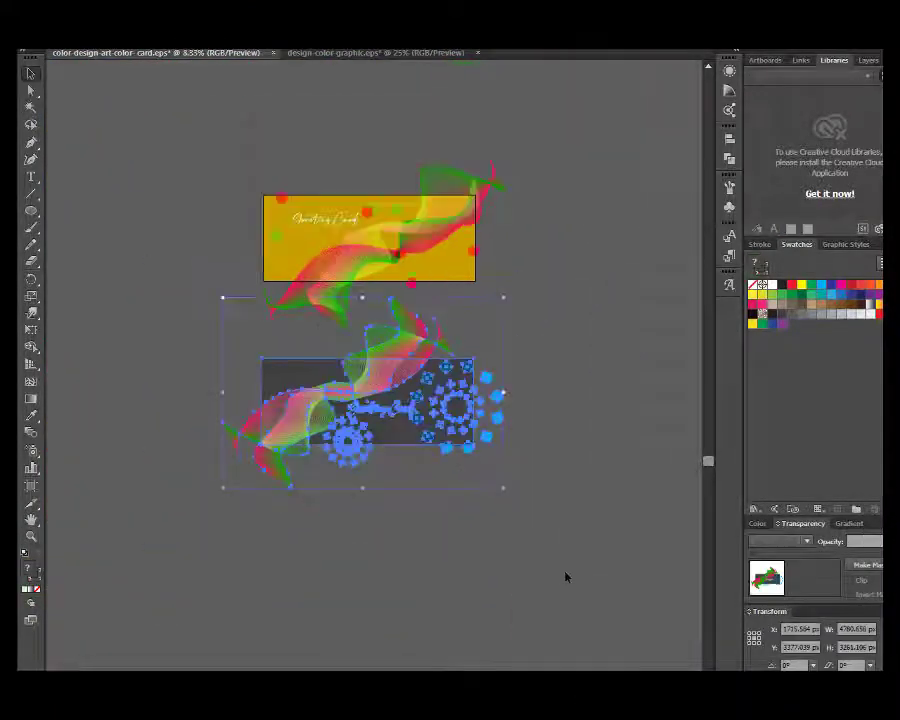
left_click_drag(397, 401, 402, 580)
scroll(559, 450, "down", 3)
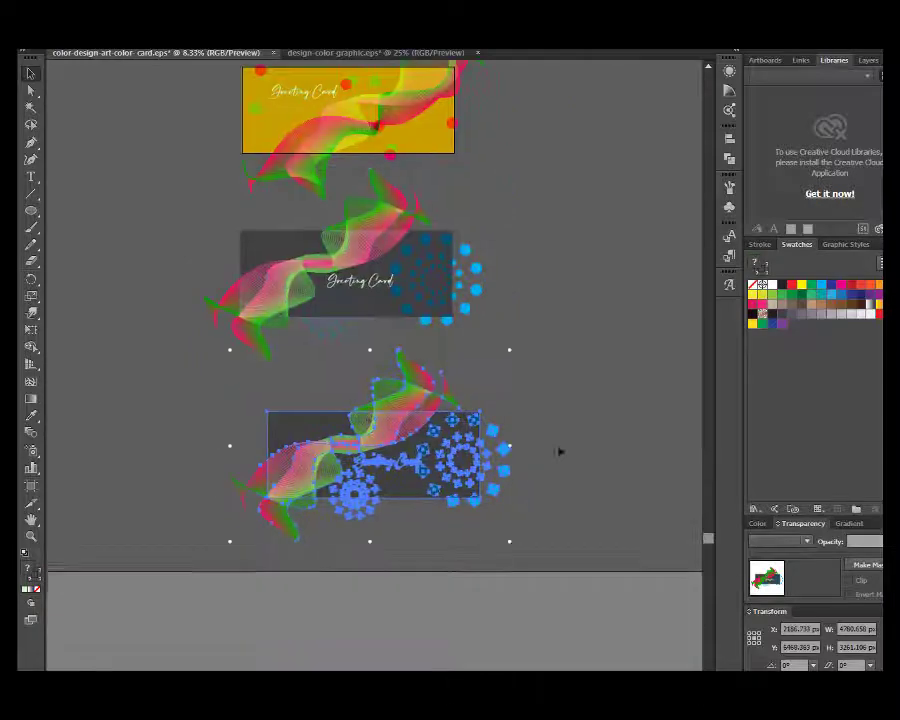
left_click(870, 304)
left_click(593, 530)
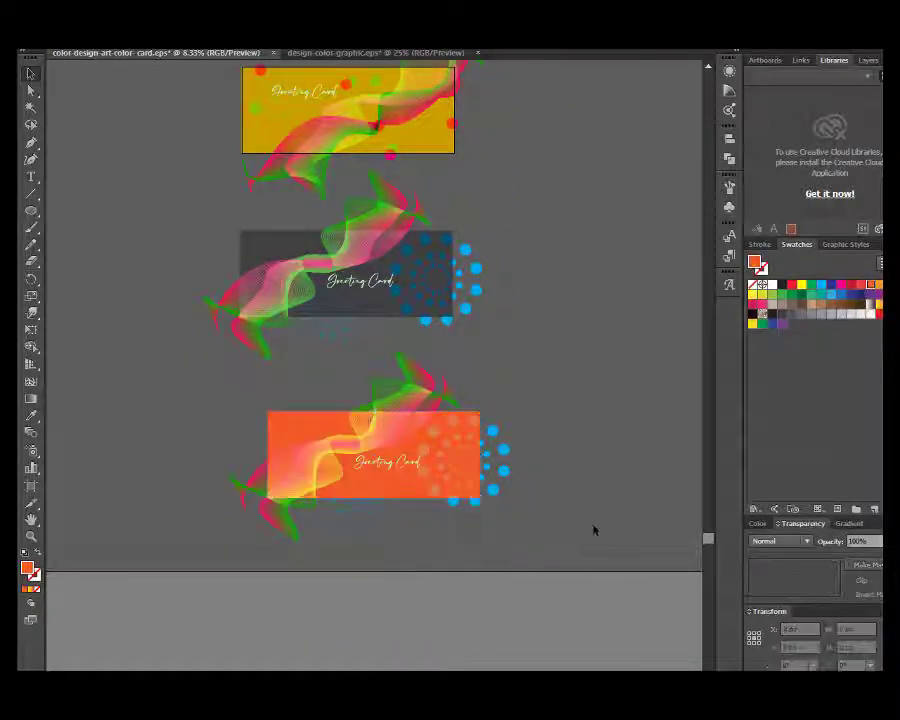
Shift the orange card's wave right, move its title to the upper left, and view all three cards.
left_click_drag(441, 387, 536, 410)
left_click_drag(388, 462, 318, 432)
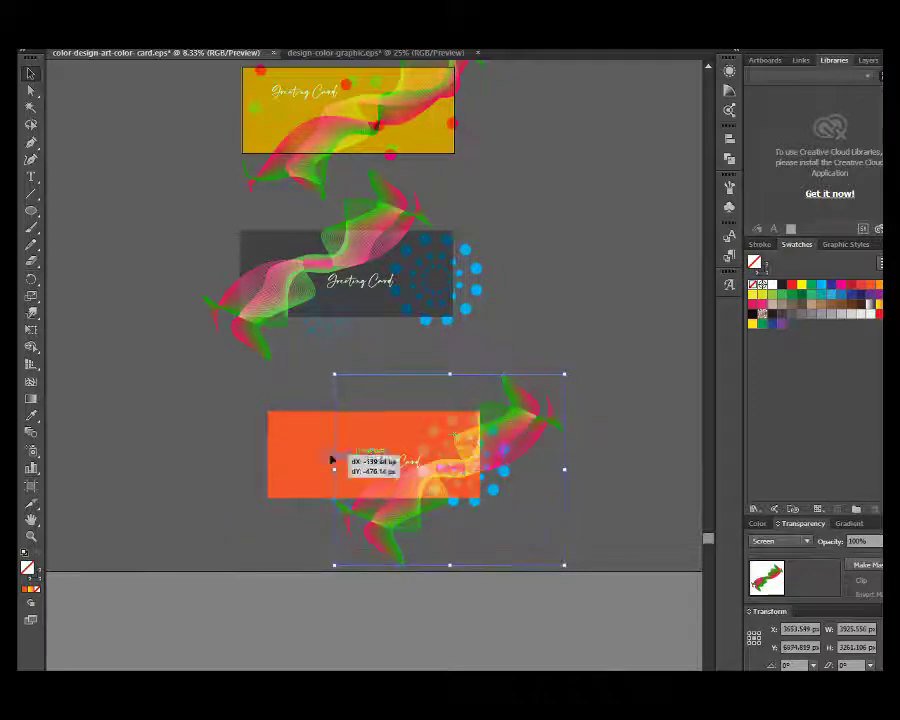
left_click(535, 420)
left_click(572, 506)
left_click_drag(581, 461, 550, 527)
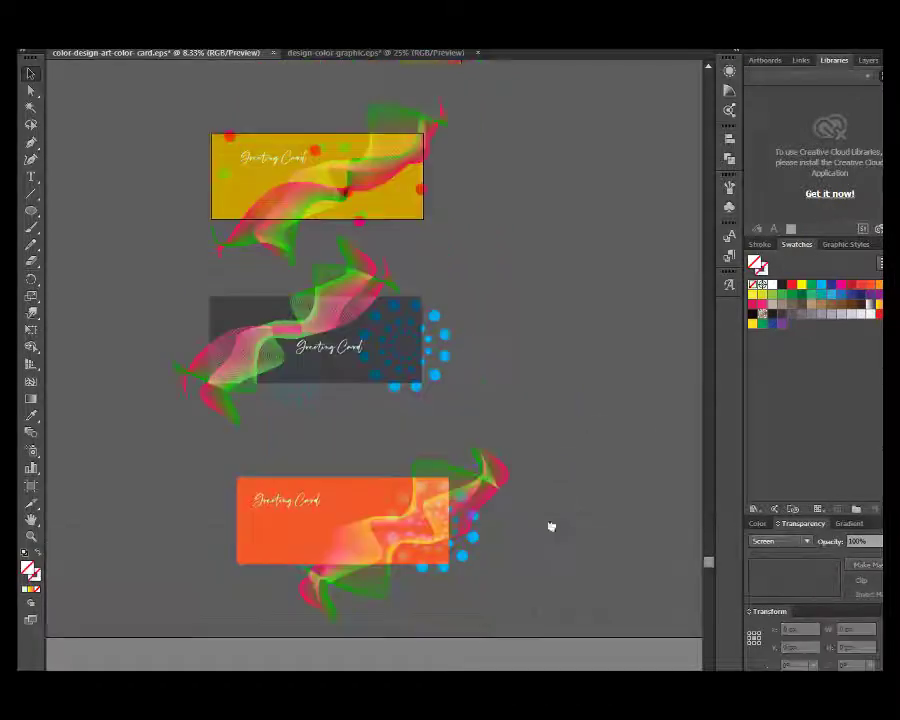
key("ctrl+a")
key("ctrl+minus")
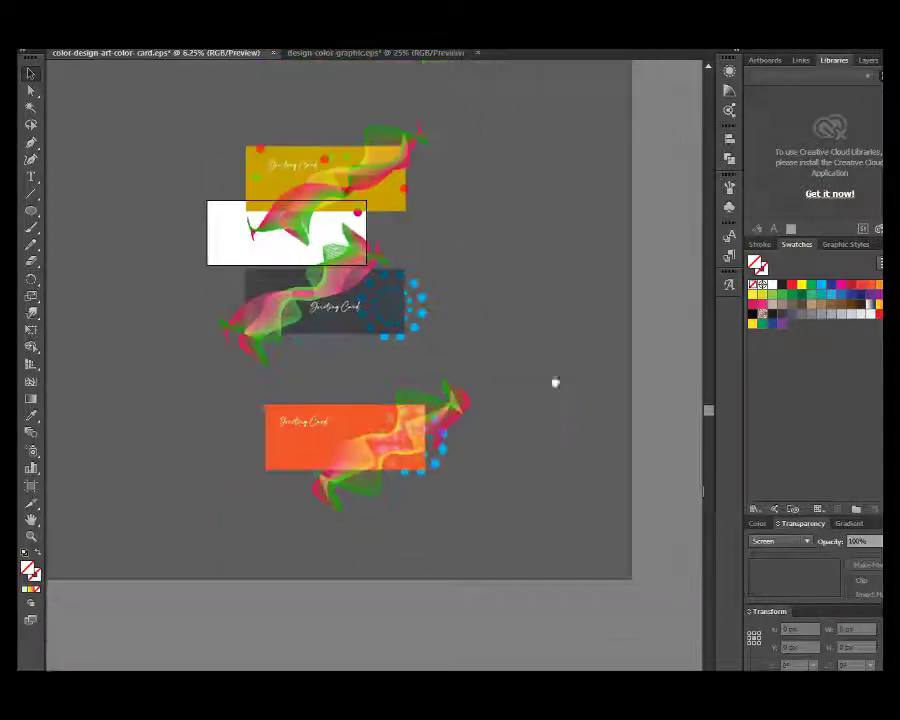